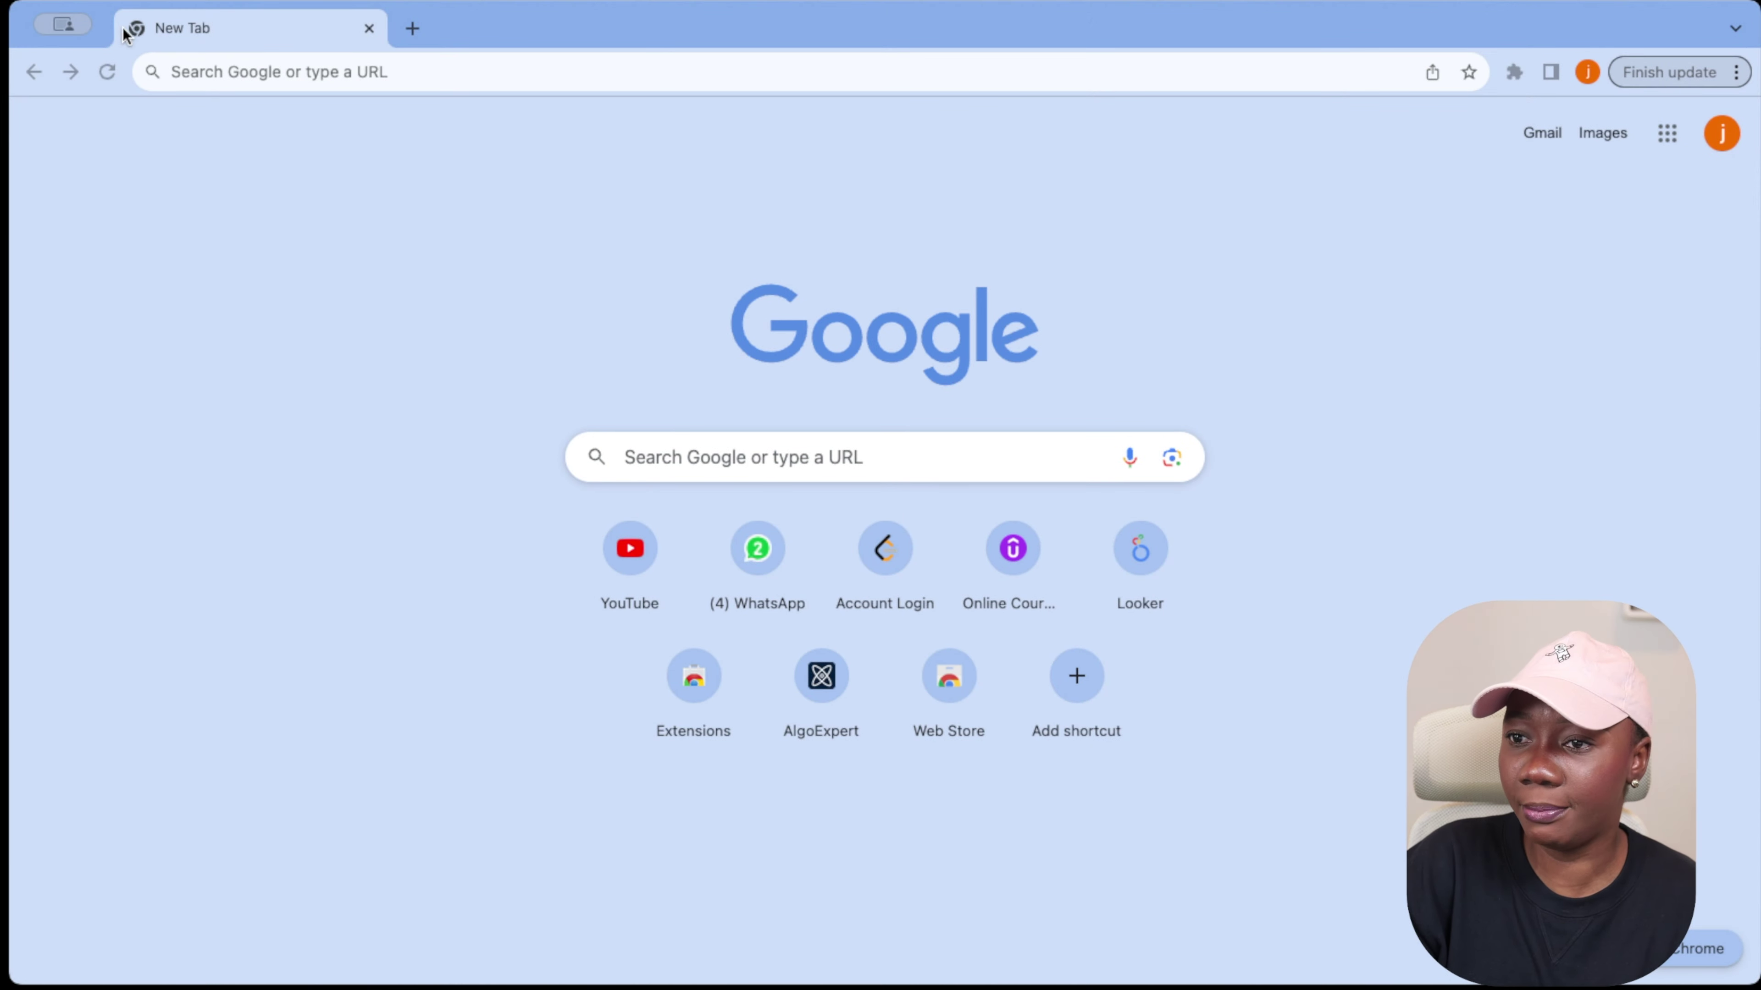
Search for 'looker qwiklabs' and open the Looker Developer - Qwik Start (GSP891) lab page
{"action": "left_click", "coordinate": [221, 75]}
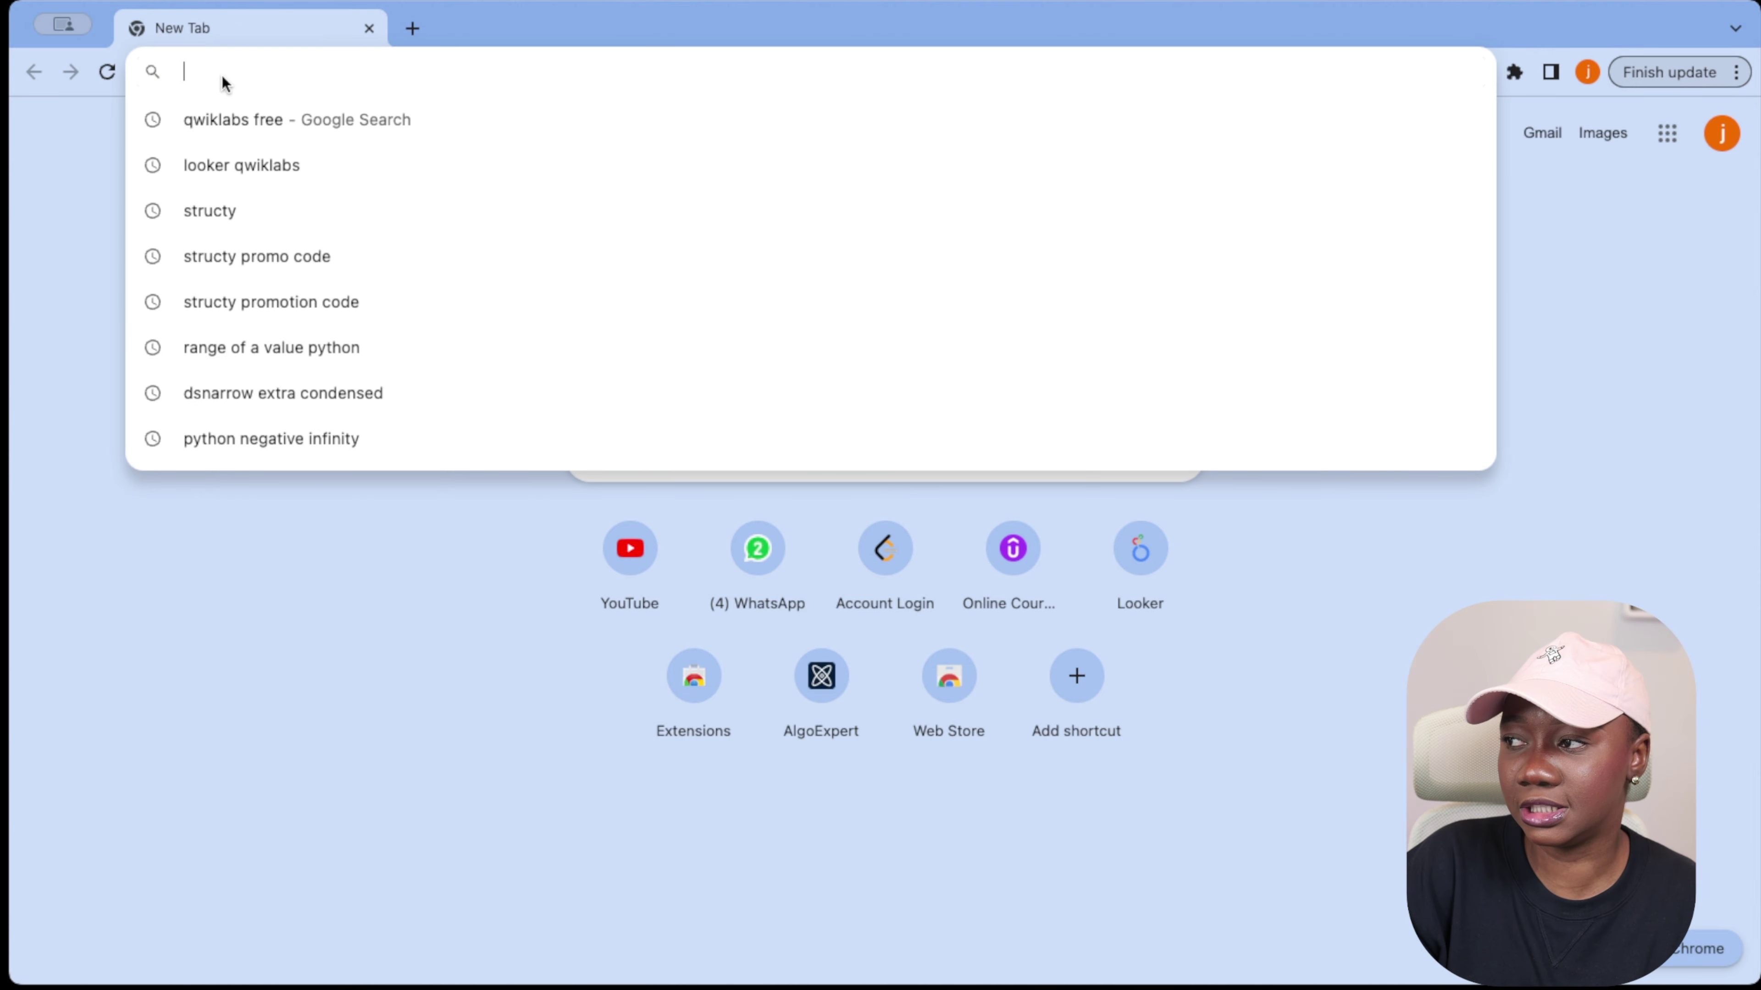
{"action": "left_click", "coordinate": [250, 168]}
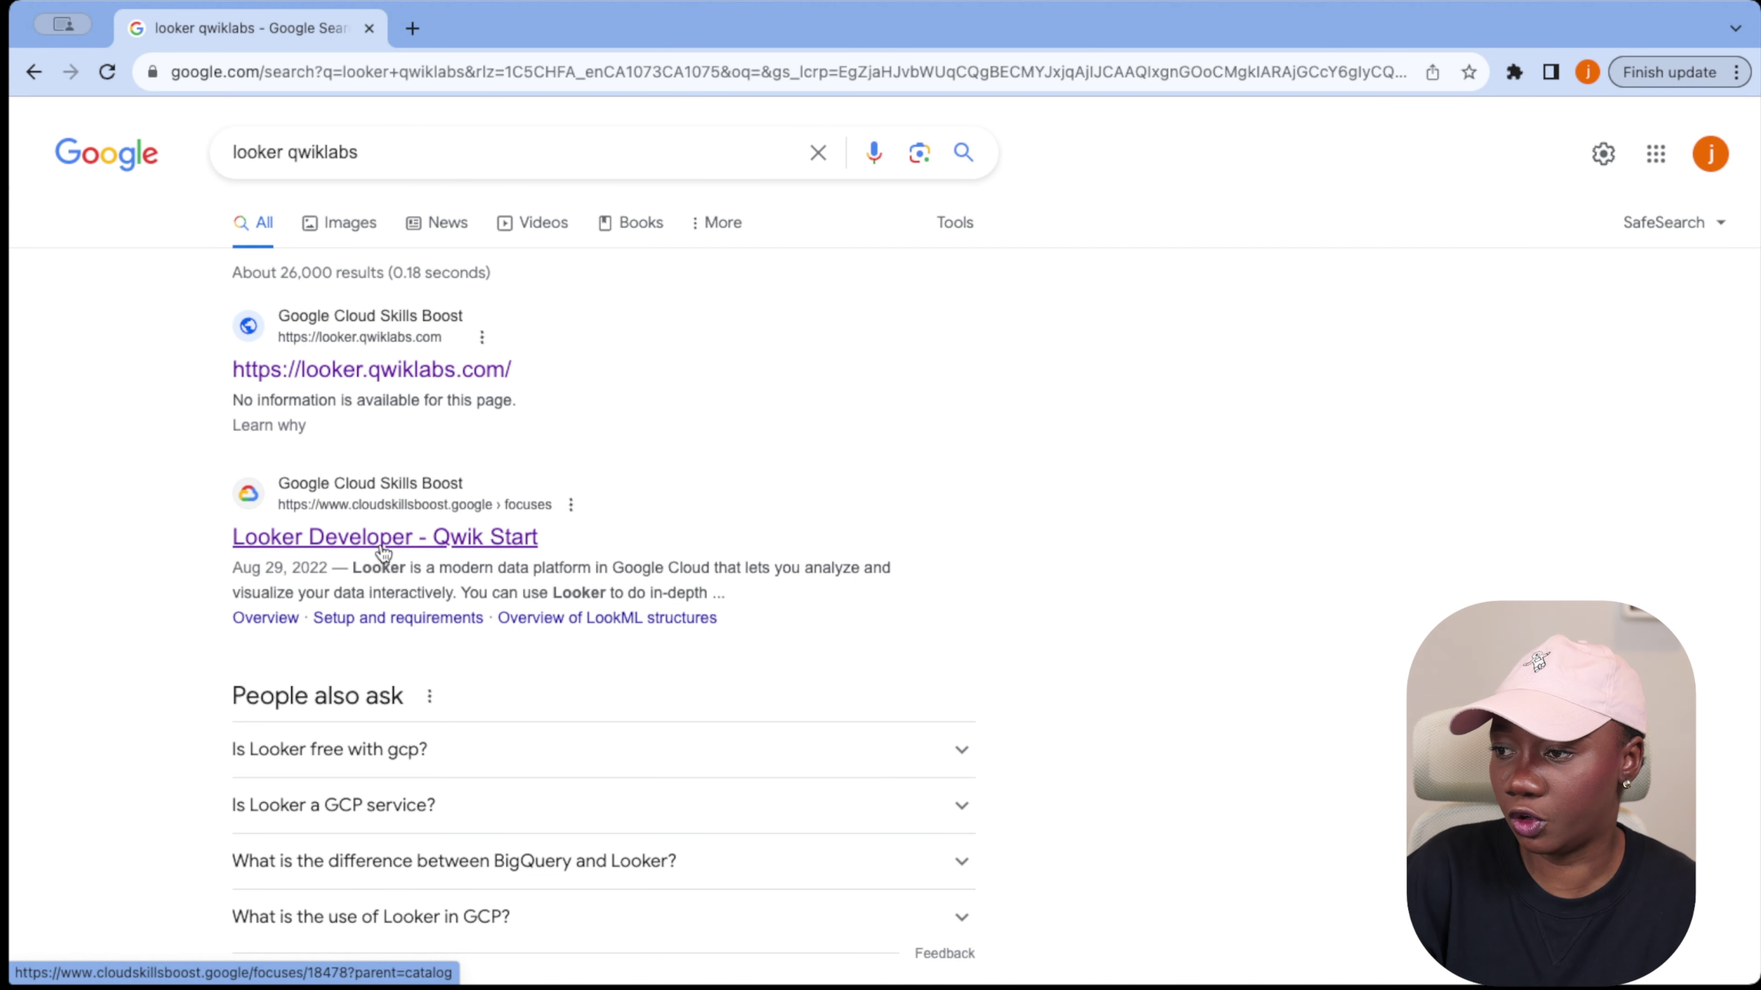
{"action": "left_click", "coordinate": [364, 543]}
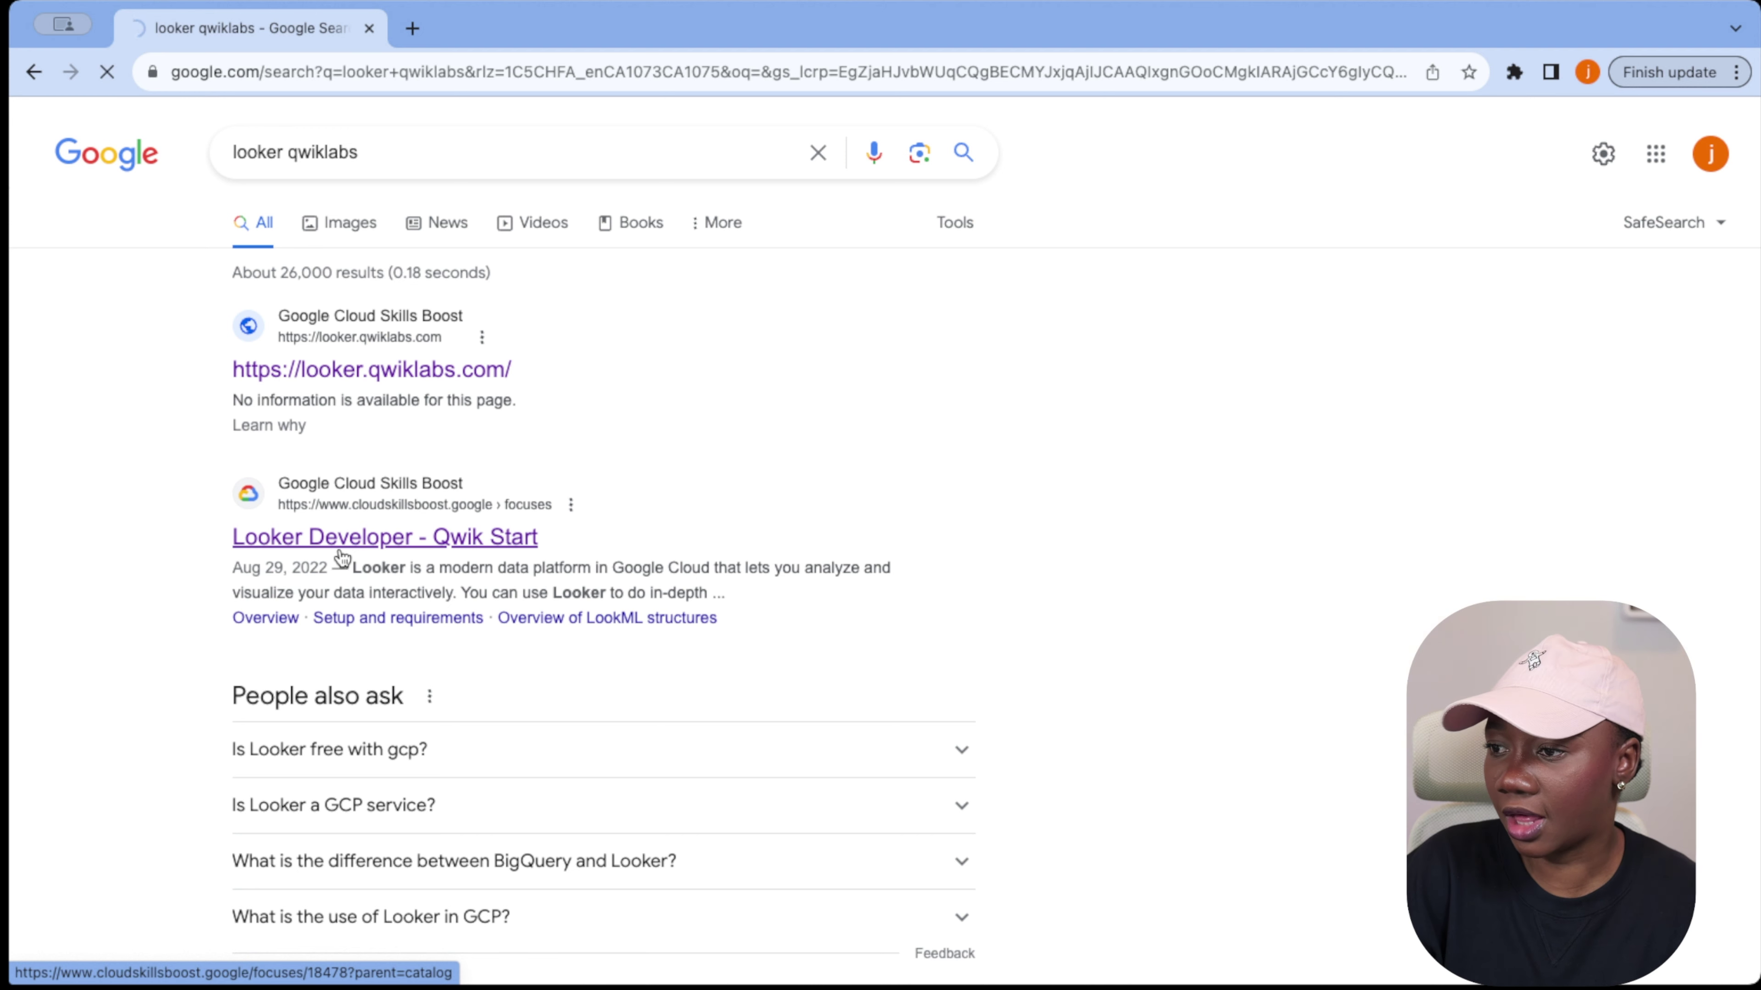
{"action": "left_click_drag", "start_coordinate": [417, 377], "coordinate": [775, 415]}
{"action": "left_click", "coordinate": [967, 341]}
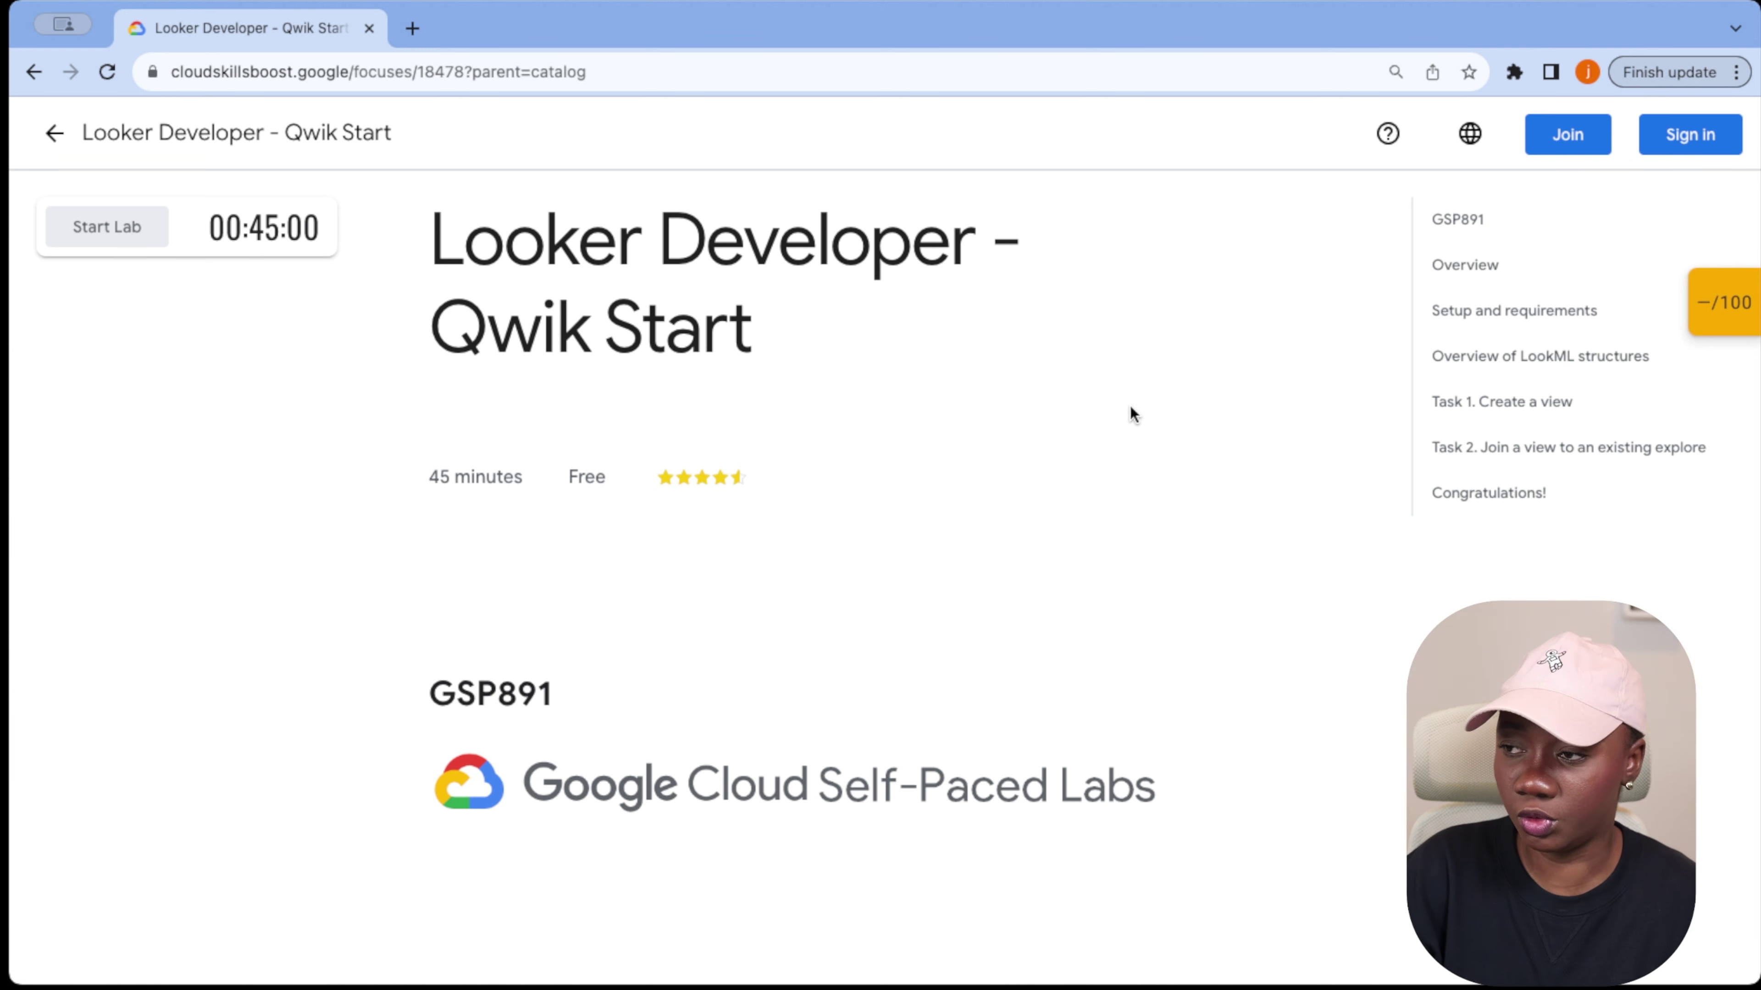
Sign in to Google Cloud Skills Boost with a Google account
{"action": "scroll", "coordinate": [1037, 457], "scroll_direction": "down", "scroll_amount": 5}
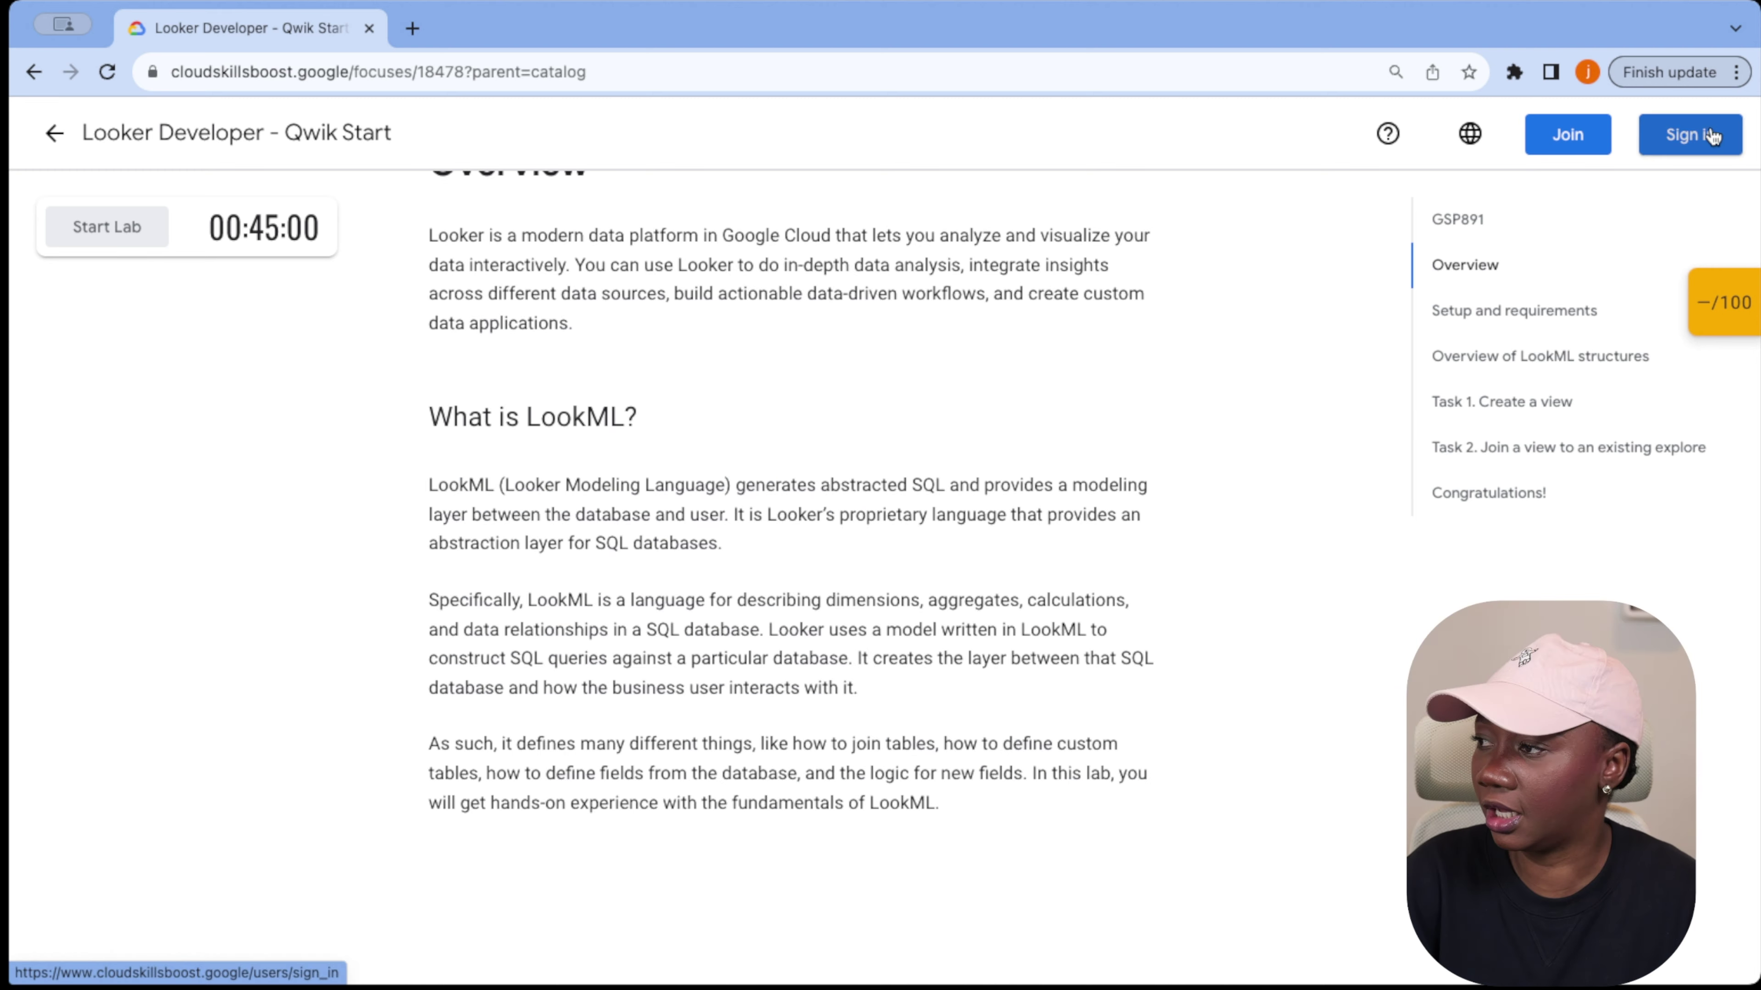
{"action": "left_click", "coordinate": [1690, 134]}
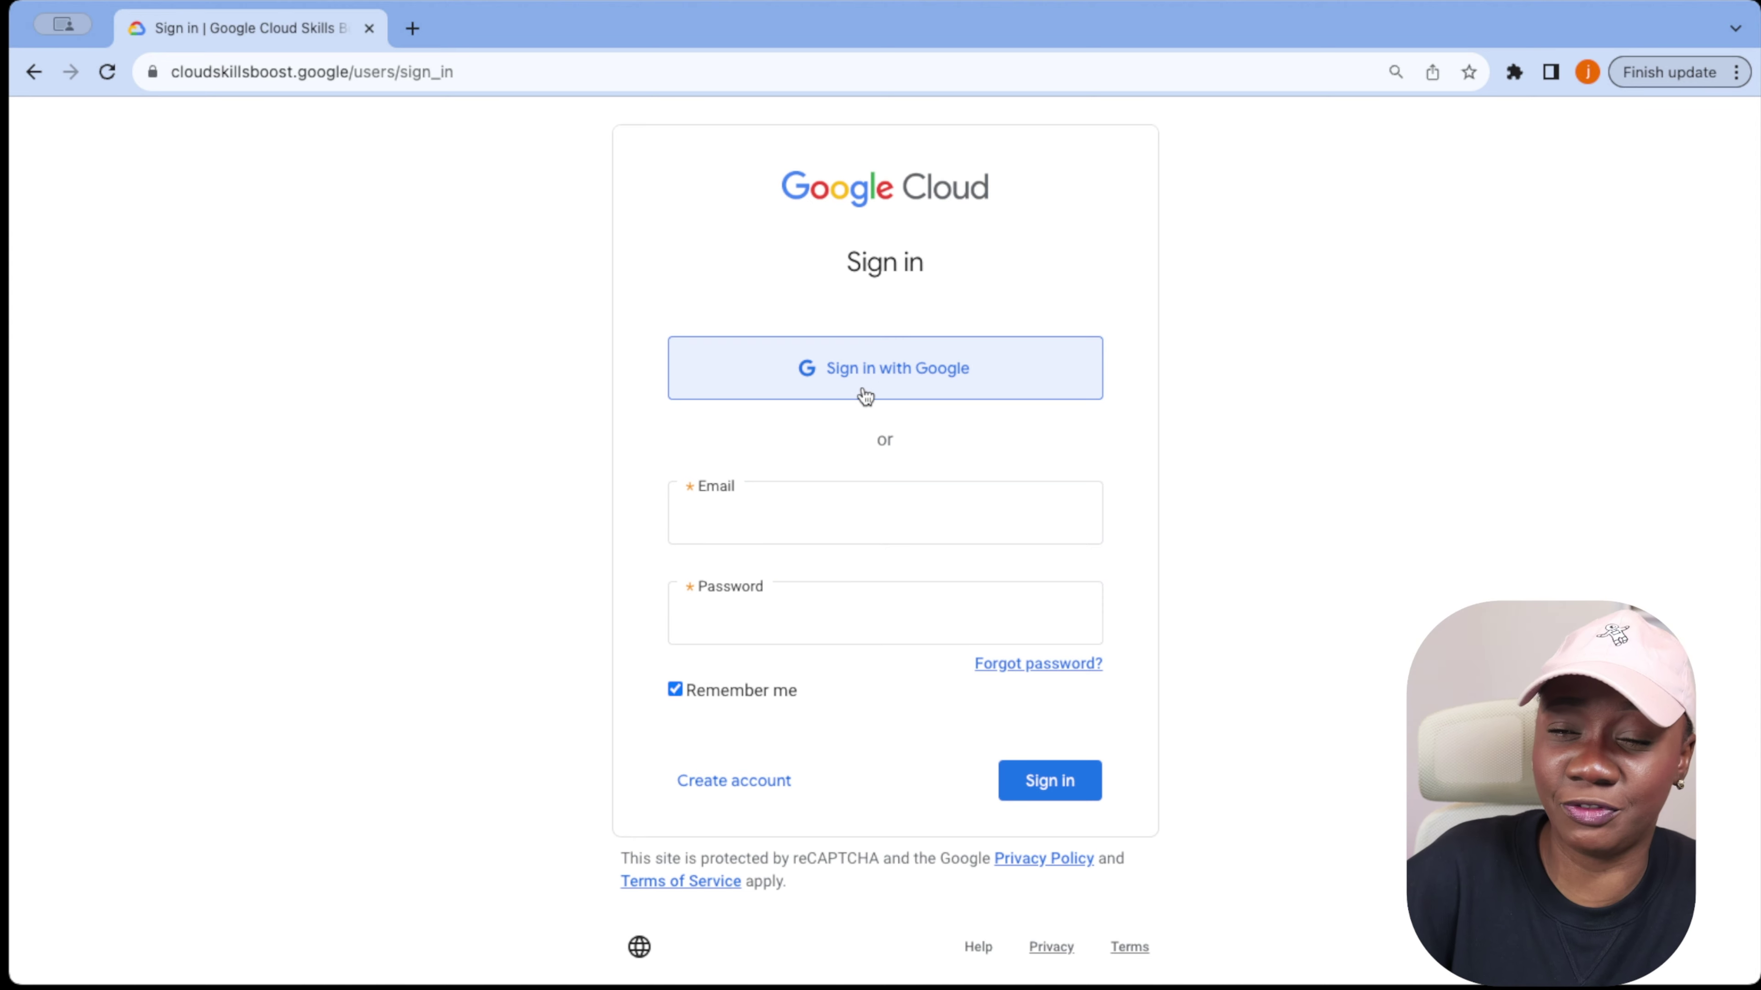
{"action": "left_click", "coordinate": [864, 372]}
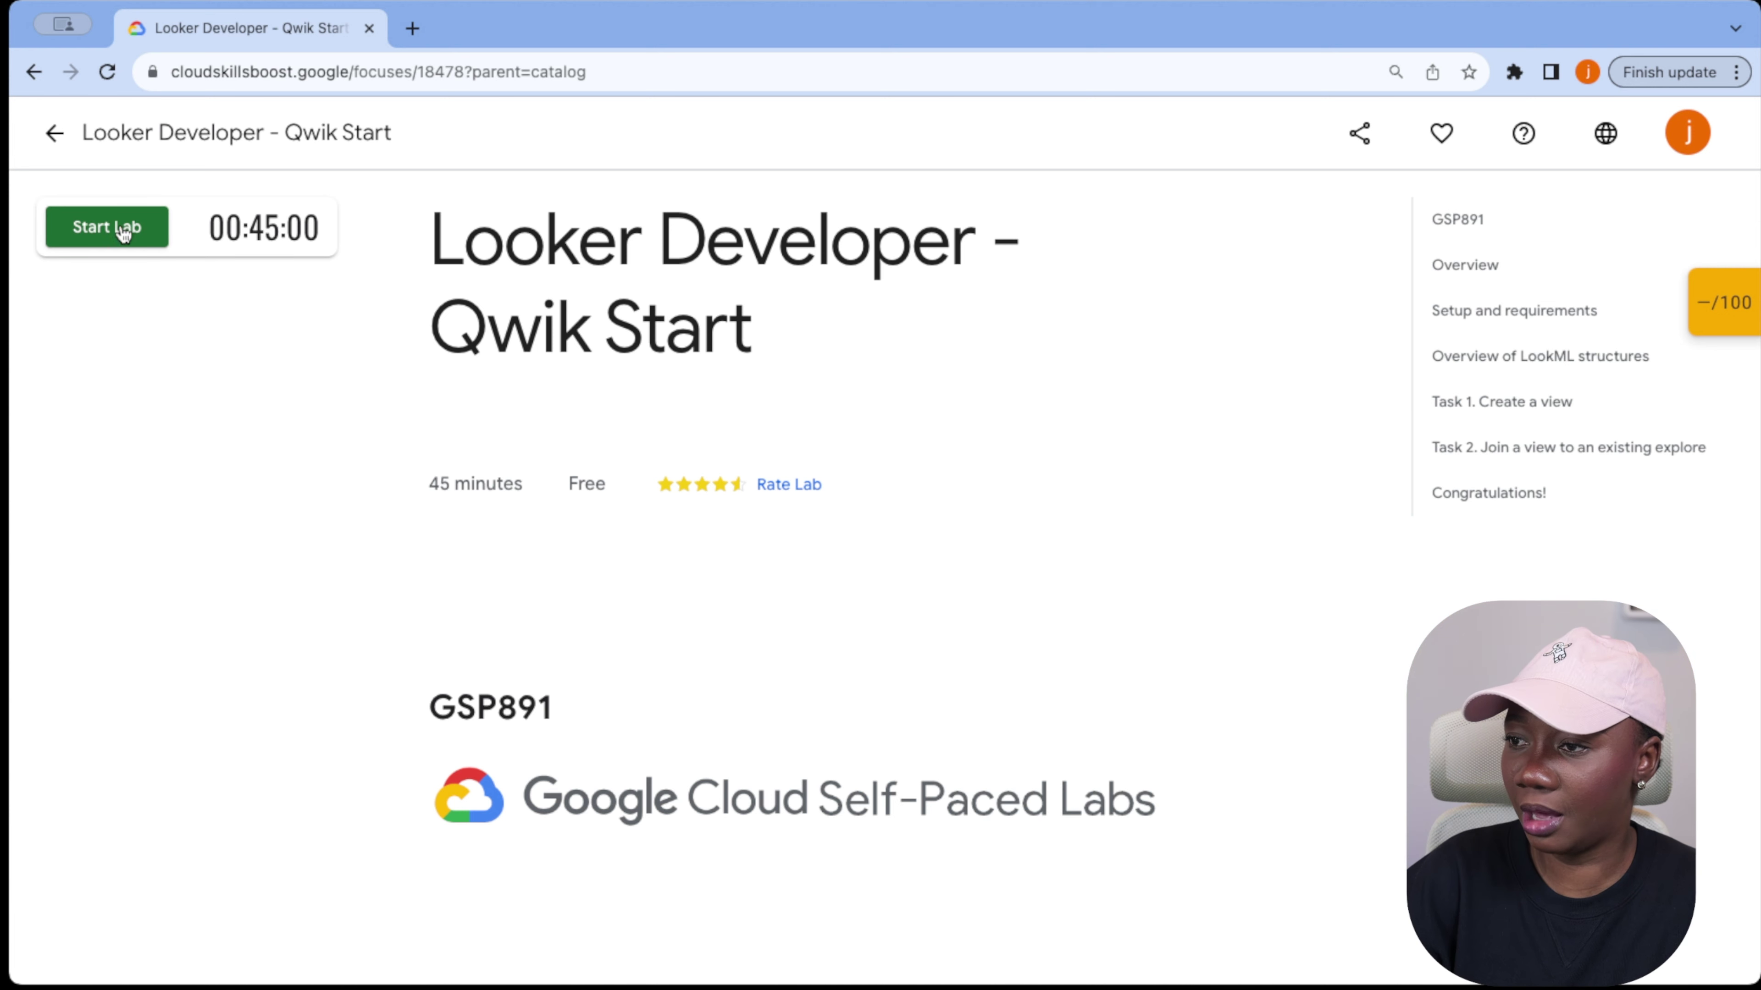
Start the GSP891 lab, passing the reCAPTCHA, and open Looker in a new tab
{"action": "left_click", "coordinate": [108, 238]}
{"action": "left_click", "coordinate": [71, 294]}
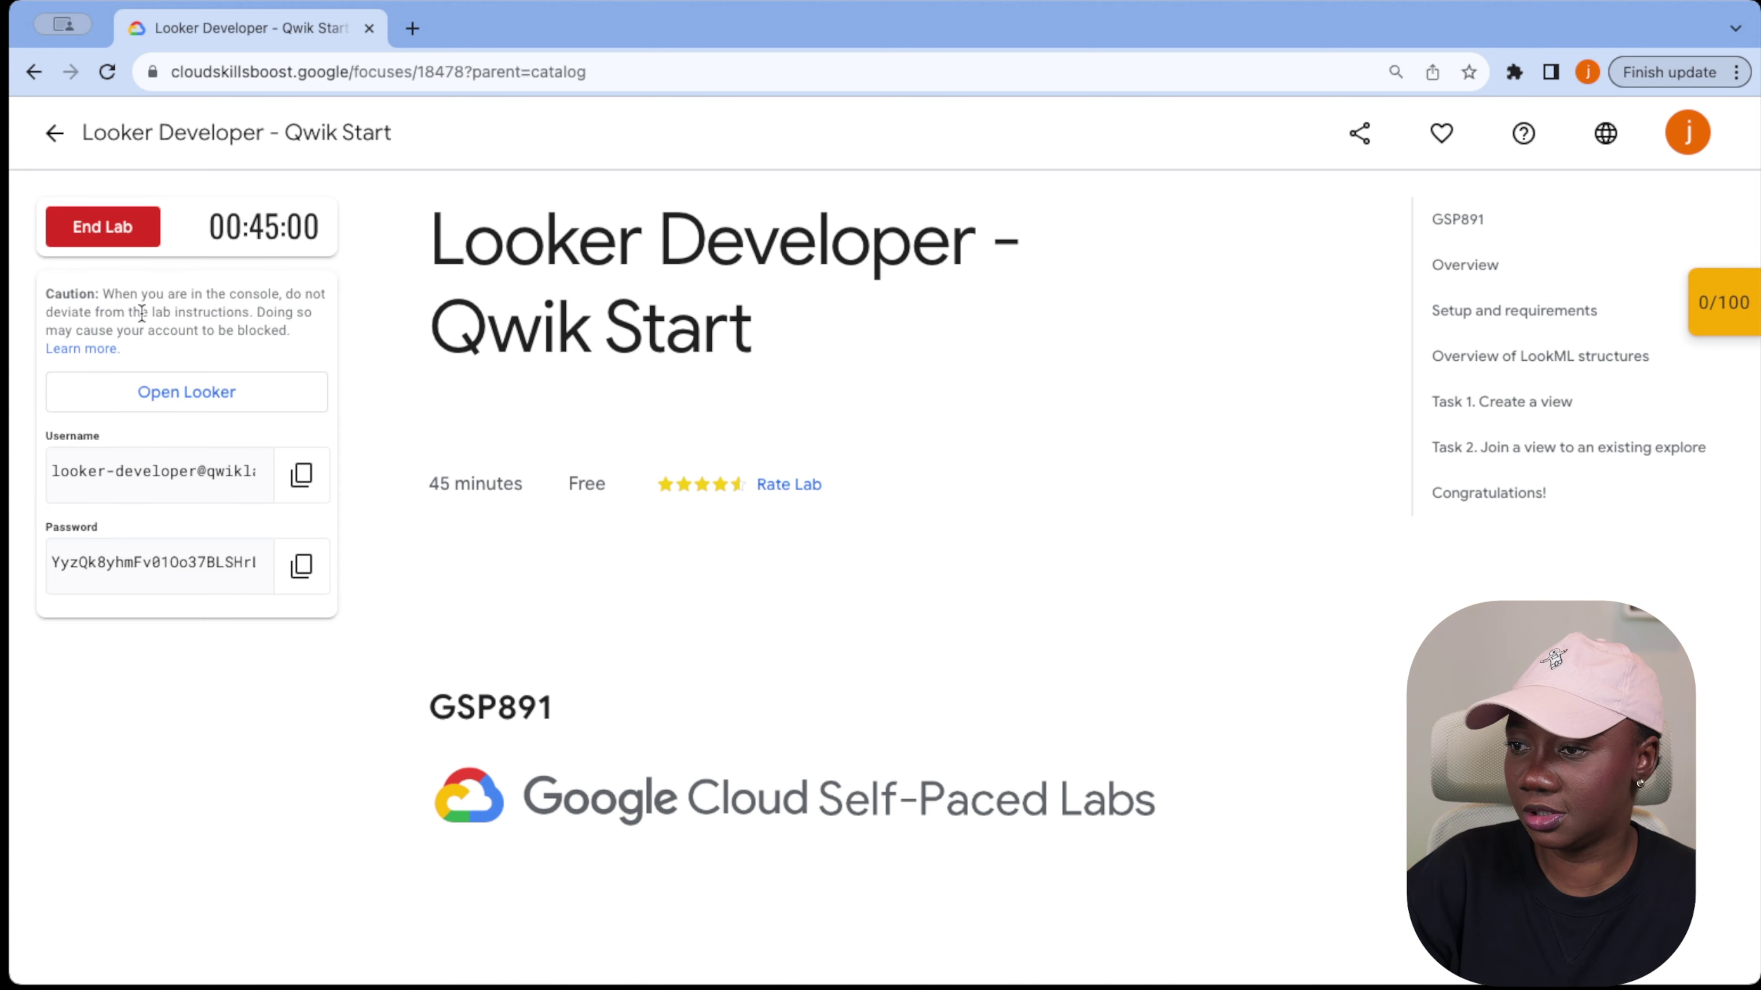
{"action": "right_click", "coordinate": [197, 396]}
{"action": "left_click", "coordinate": [271, 409]}
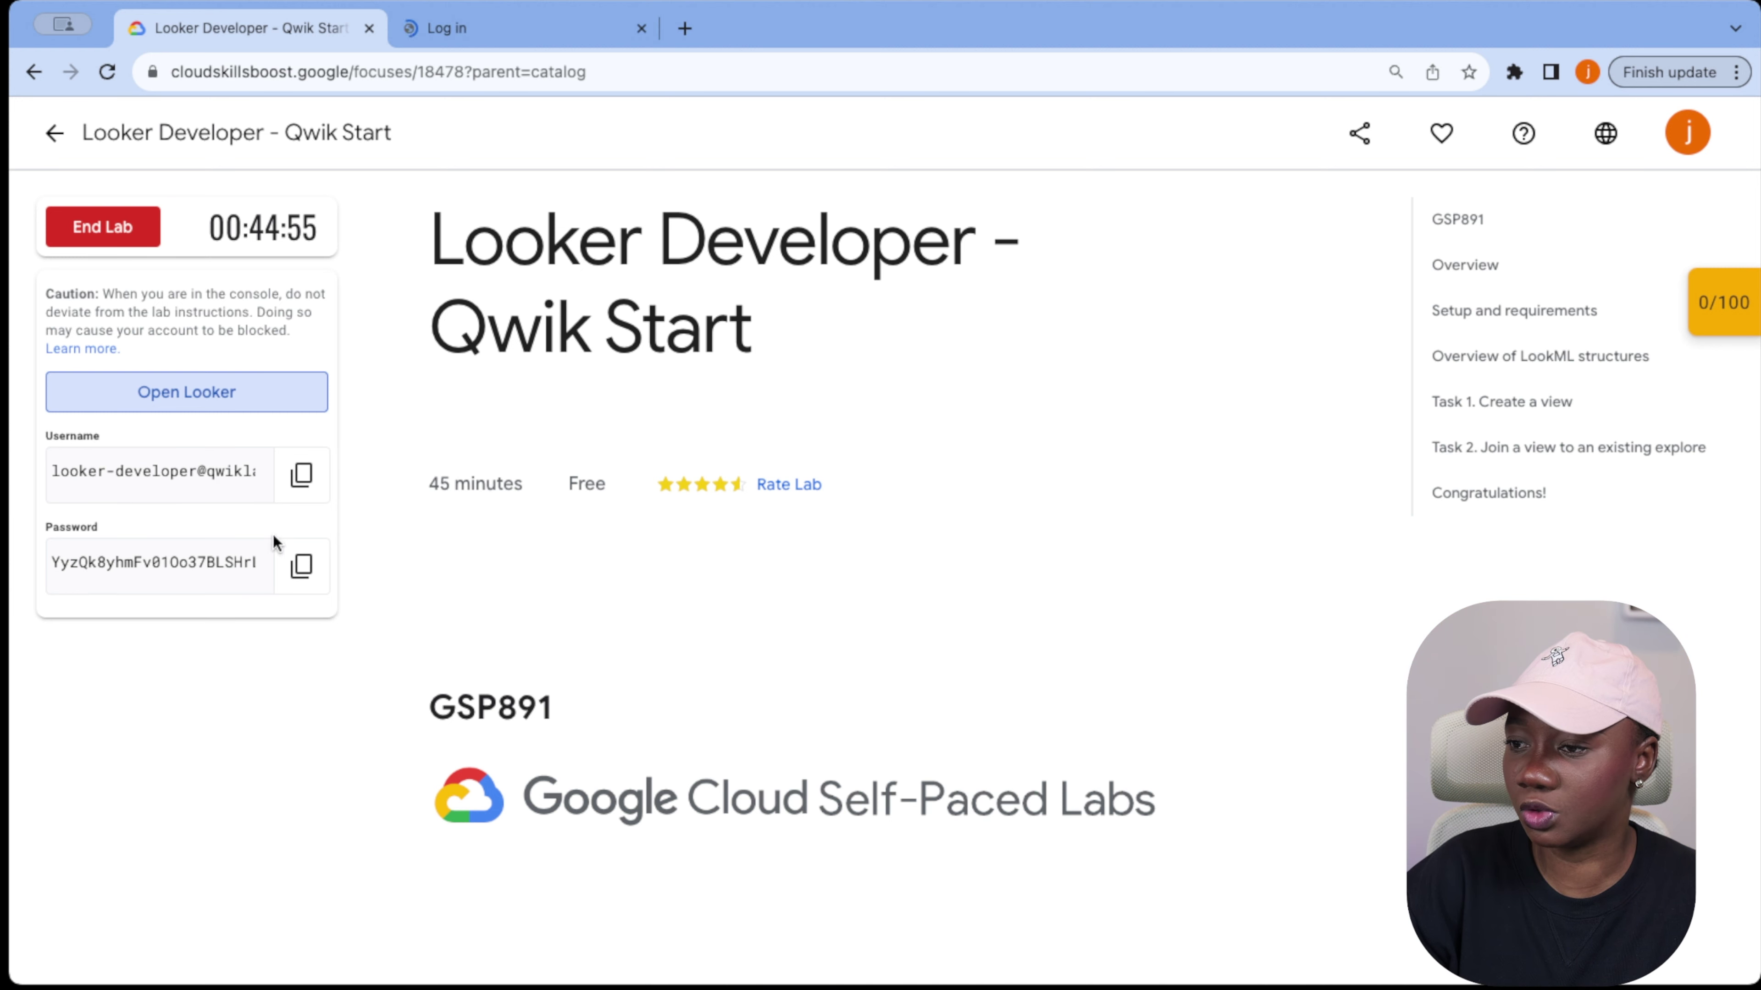
Copy the lab username and log in to Looker with the saved lab credentials
{"action": "left_click", "coordinate": [301, 474]}
{"action": "left_click", "coordinate": [504, 31]}
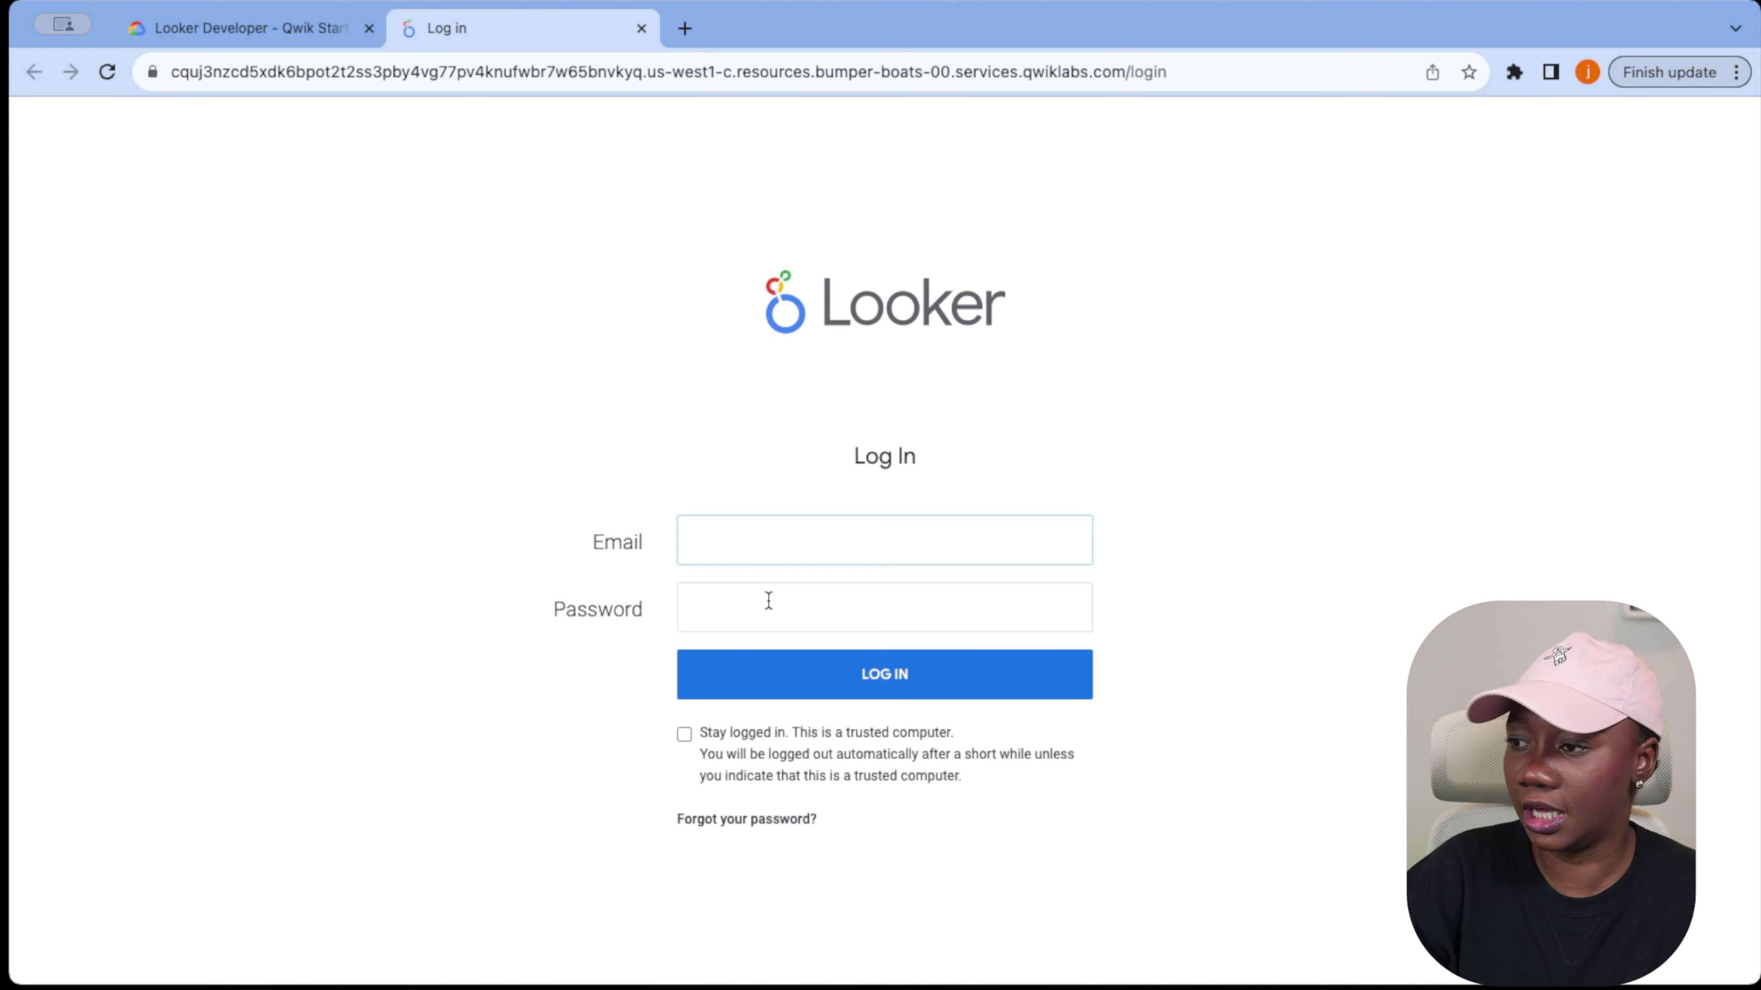
{"action": "left_click", "coordinate": [752, 538]}
{"action": "left_click", "coordinate": [857, 614]}
{"action": "key", "text": "Return"}
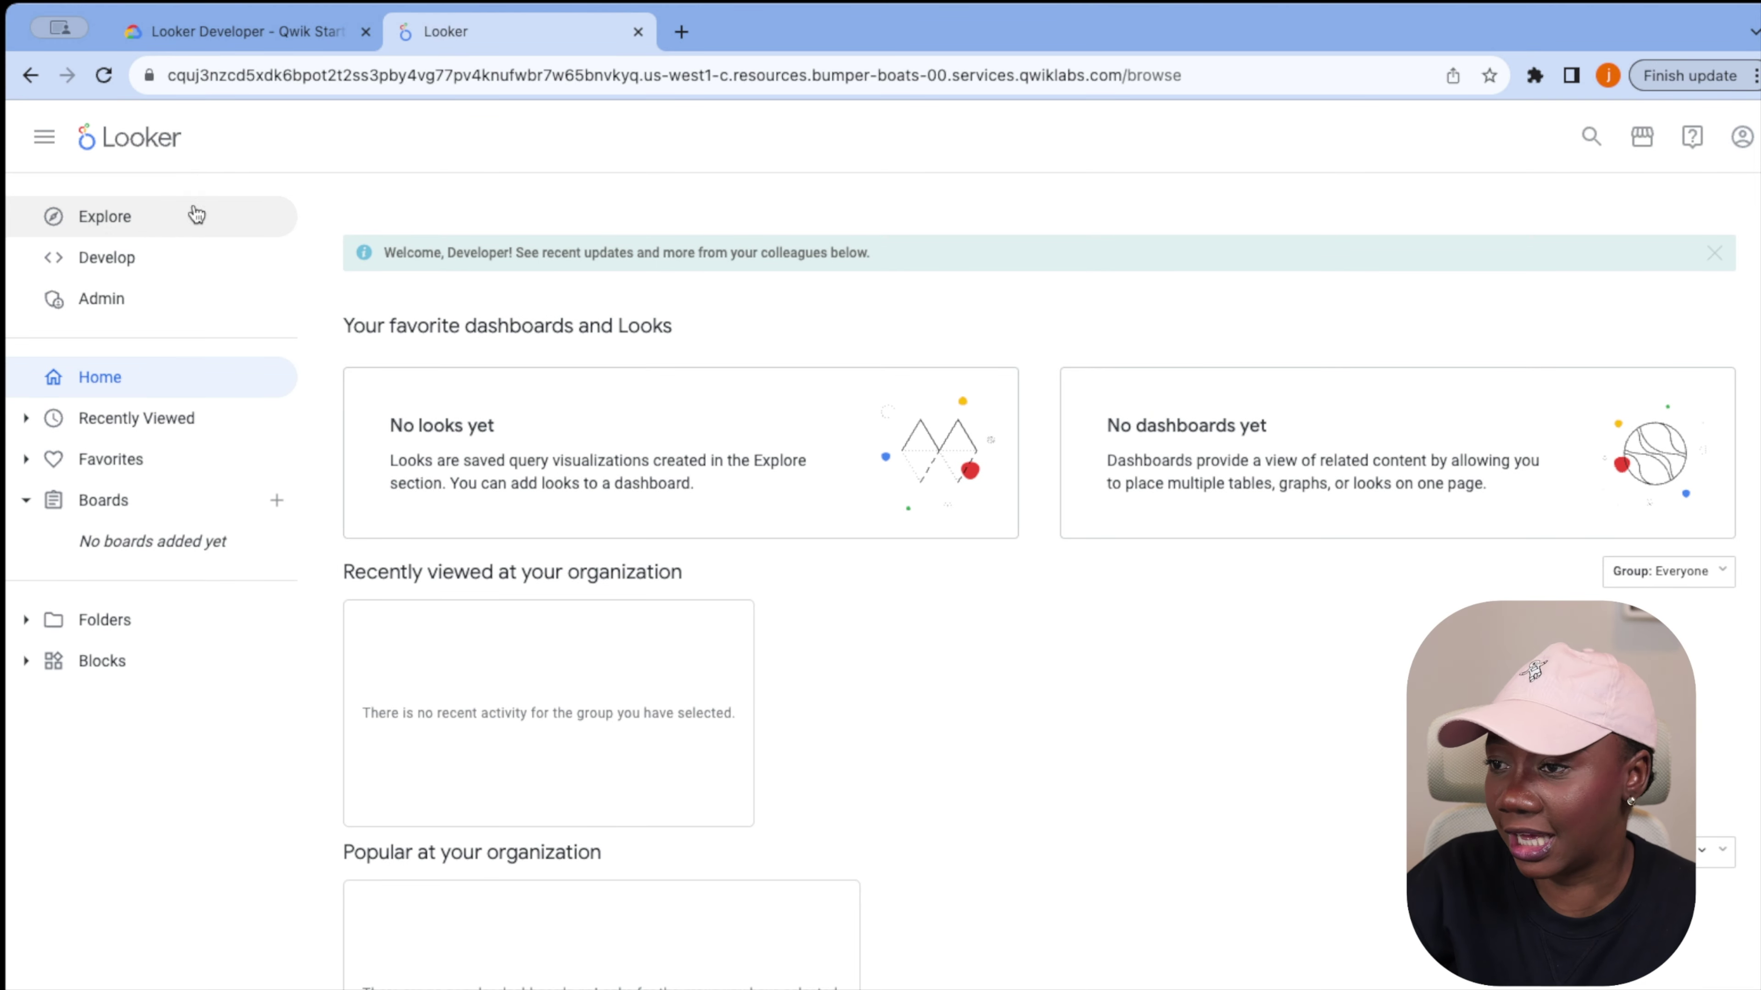
Open the Order Items explore and expand its Inventory Items fields
{"action": "left_click", "coordinate": [136, 220]}
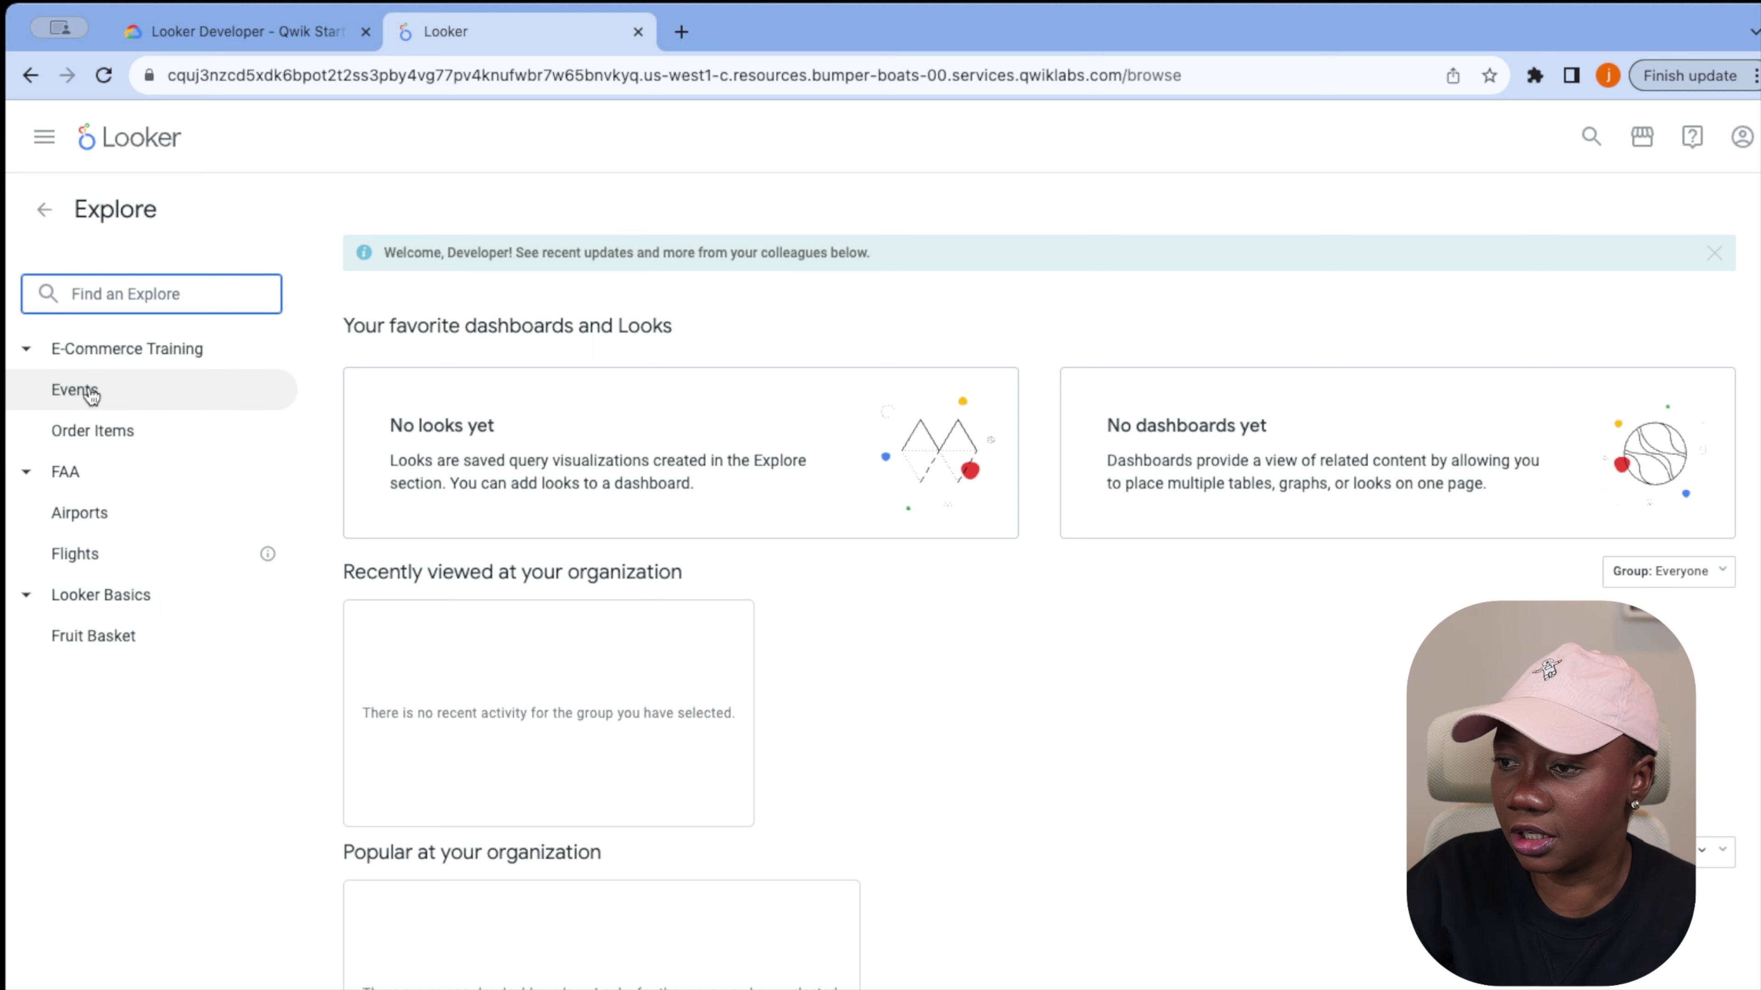
{"action": "left_click", "coordinate": [107, 433]}
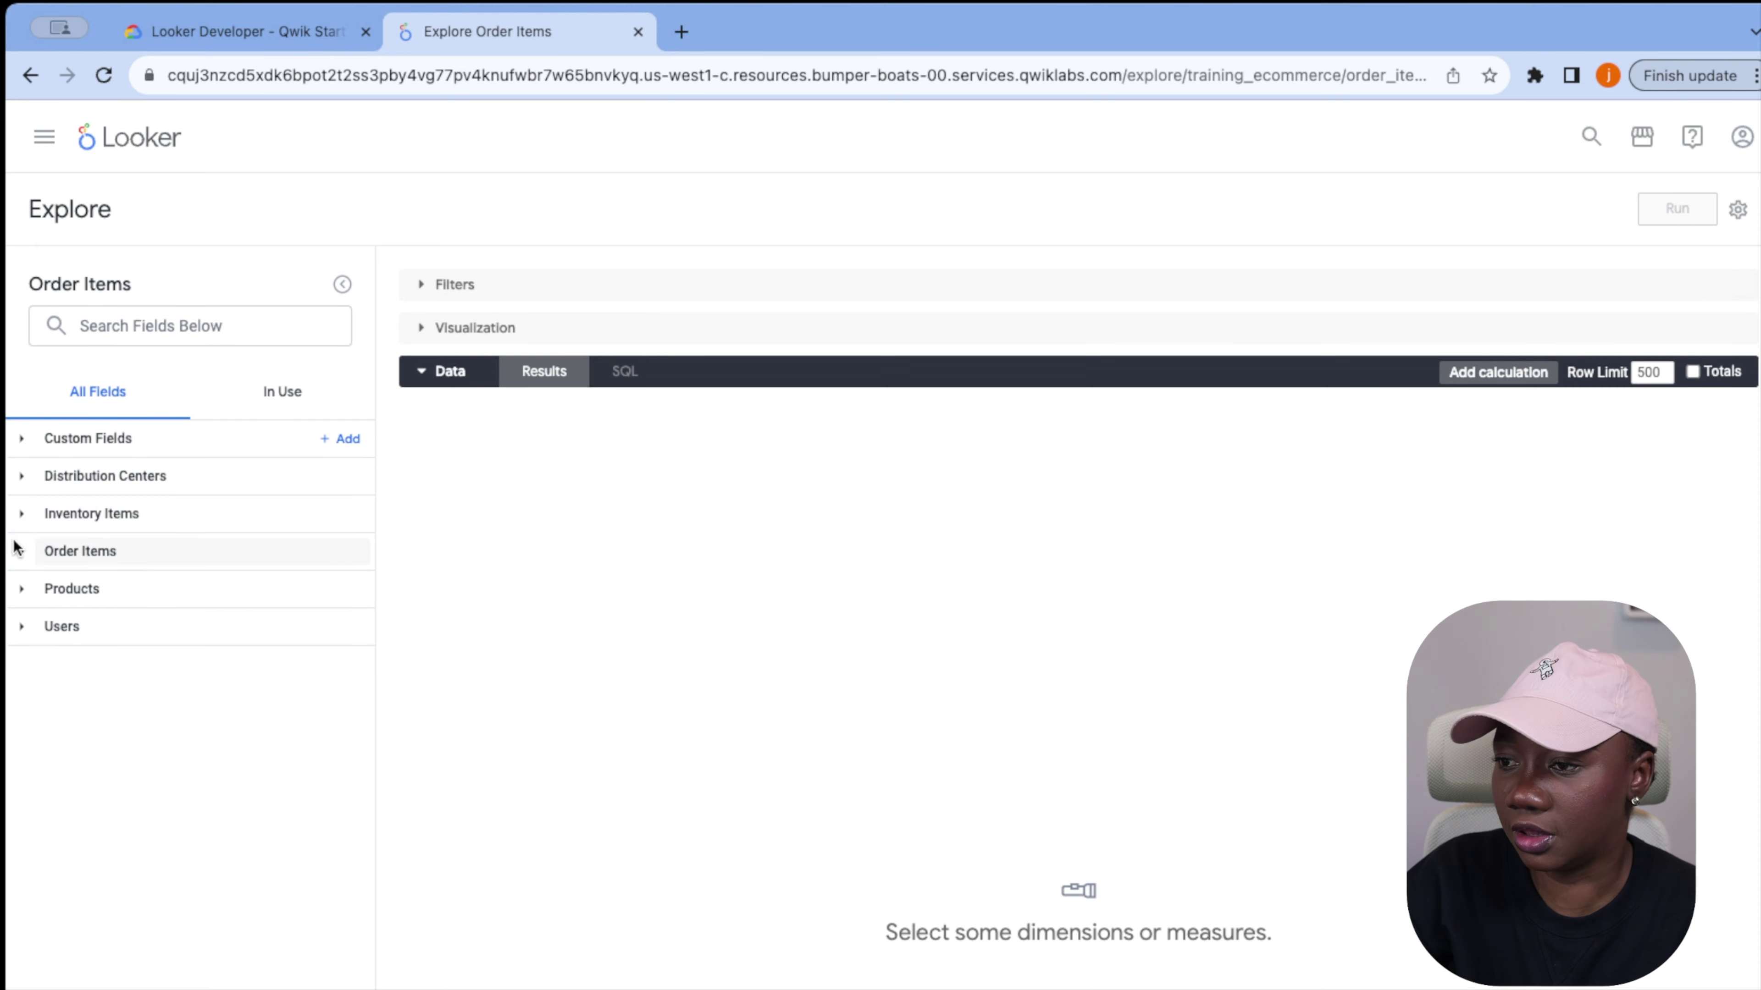
{"action": "left_click", "coordinate": [22, 518]}
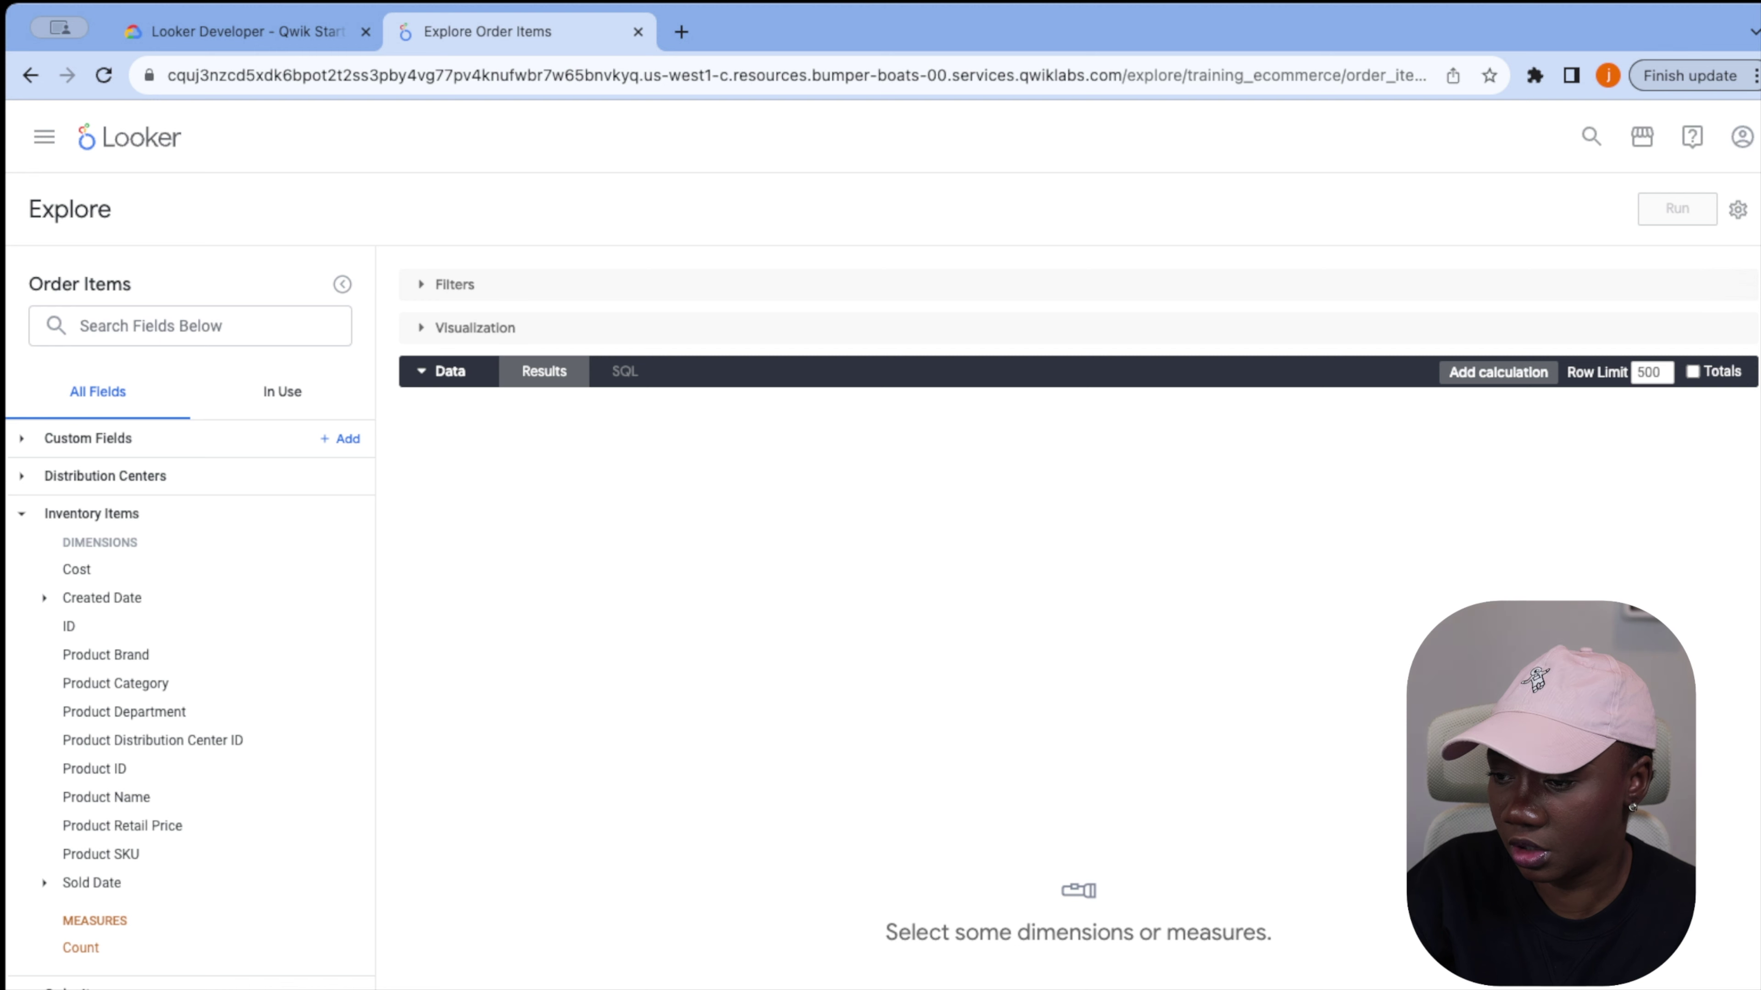
{"action": "scroll", "coordinate": [205, 971], "scroll_direction": "down", "scroll_amount": 5}
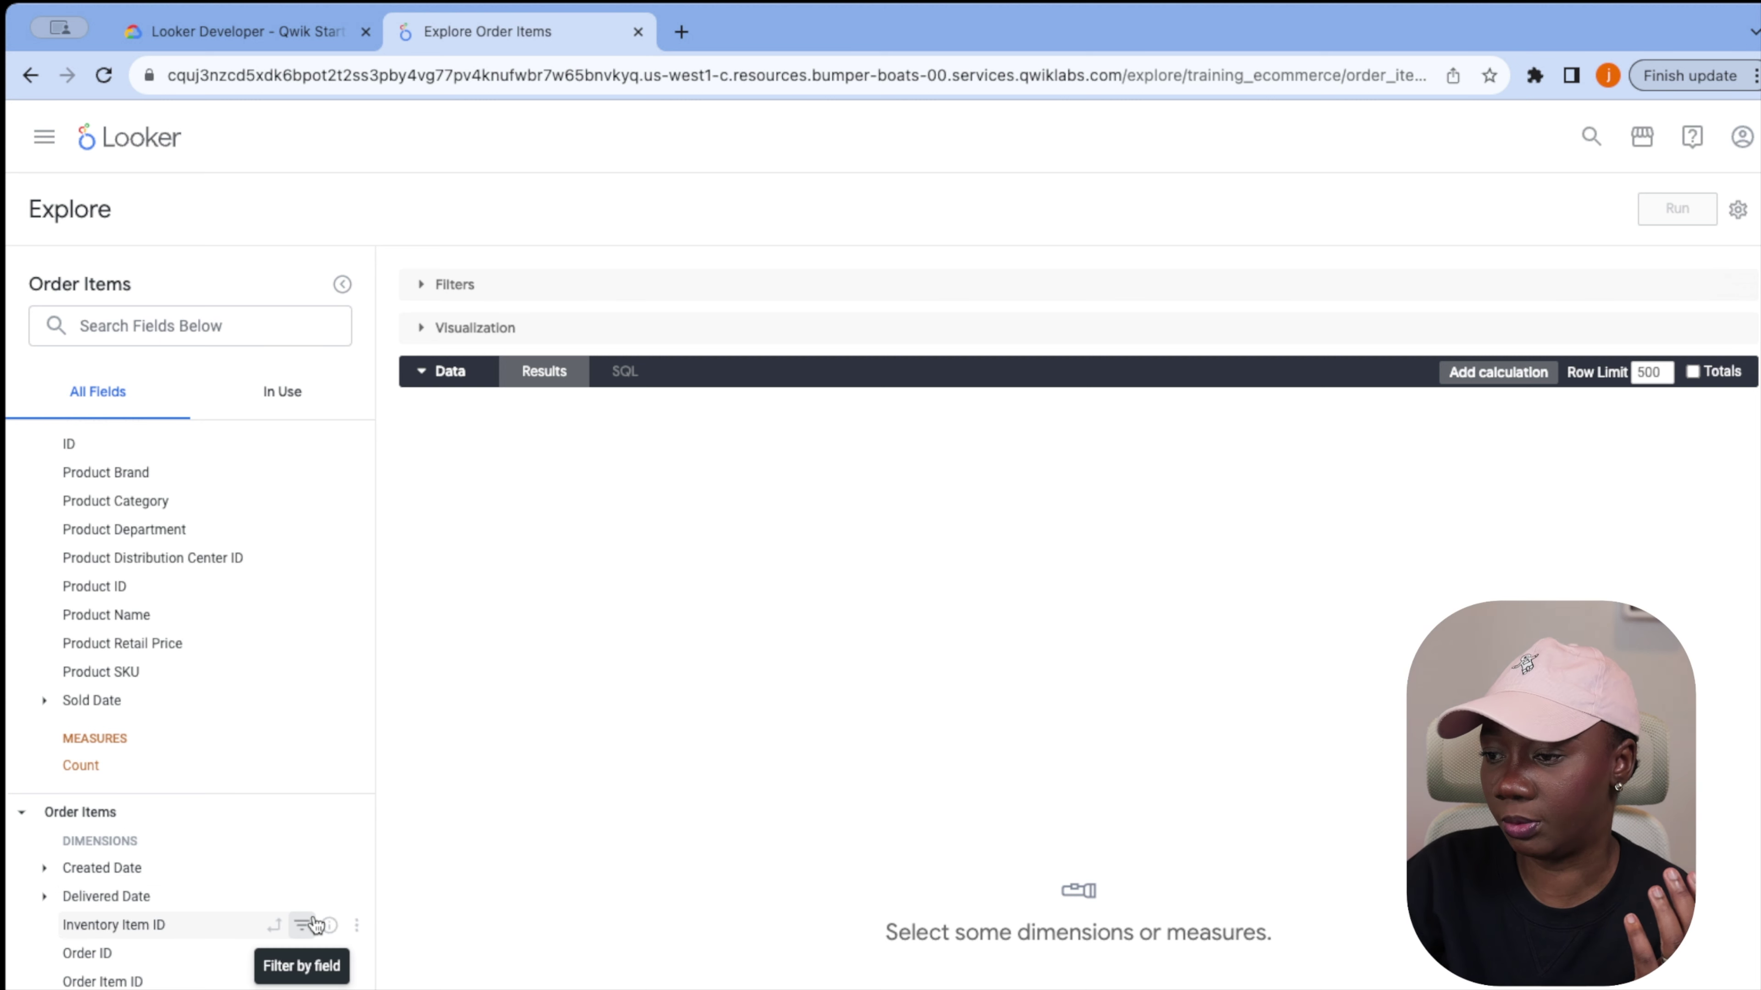
Check the Inventory Item ID field's details and open order_items.view LookML in a new tab
{"action": "left_click", "coordinate": [332, 932]}
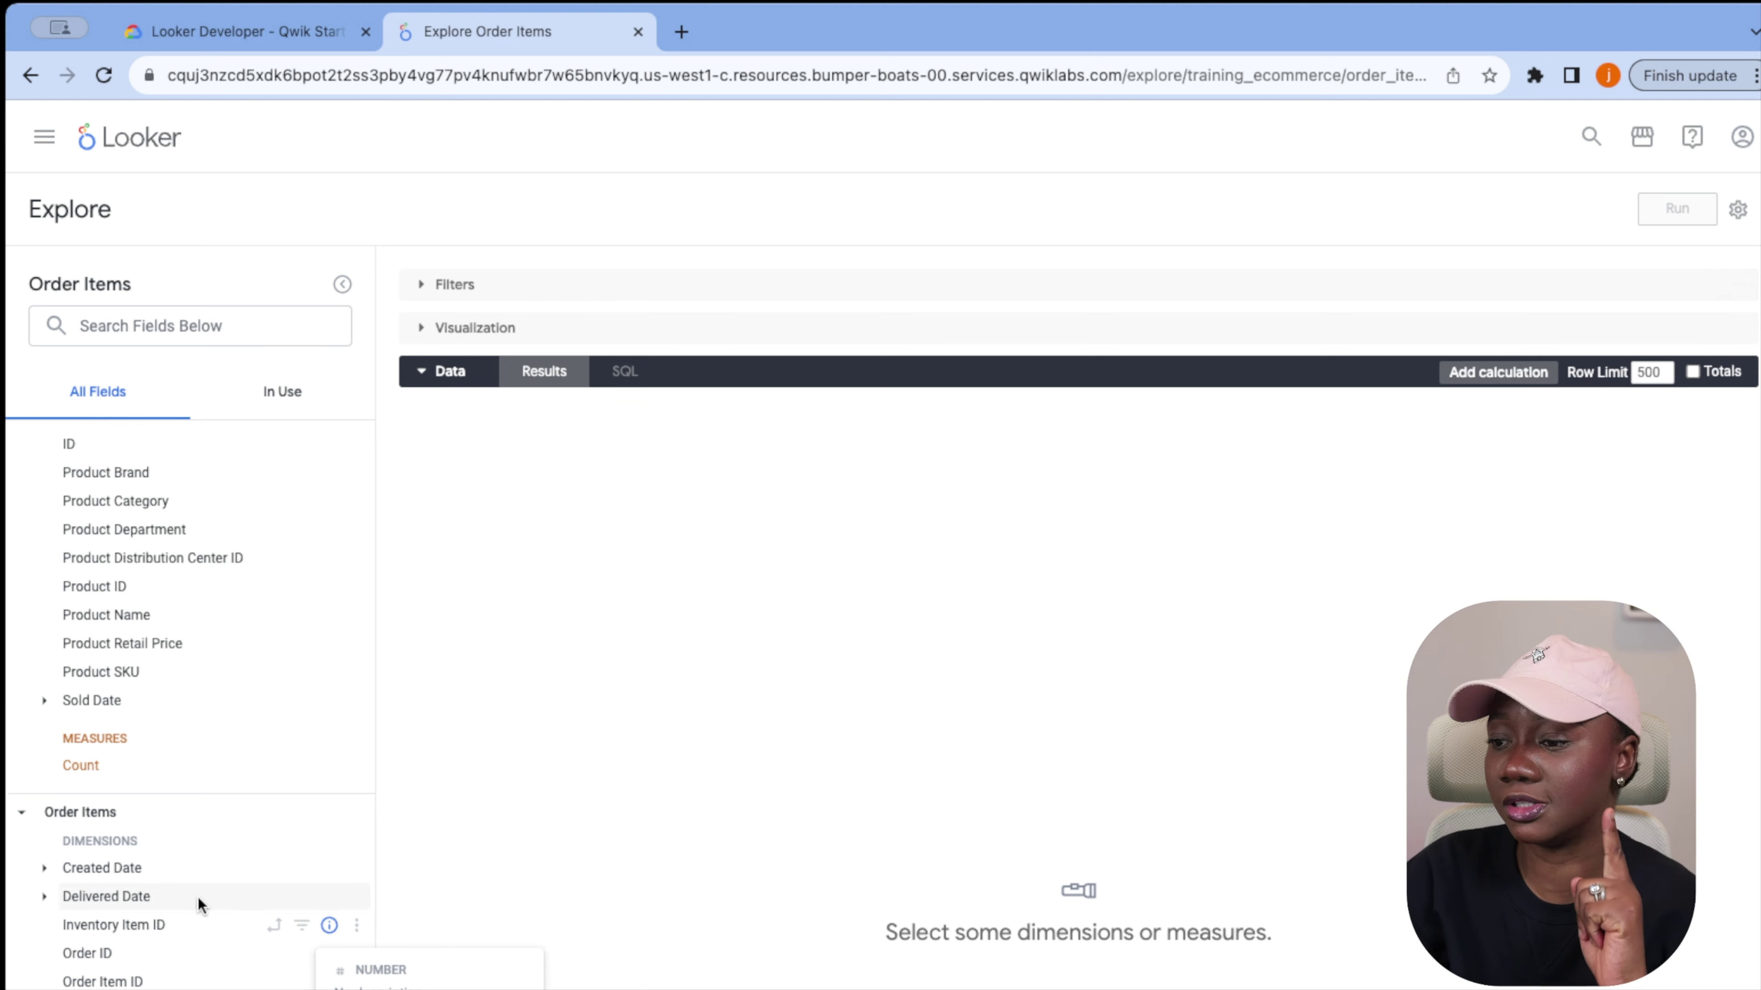
{"action": "key", "text": "Escape"}
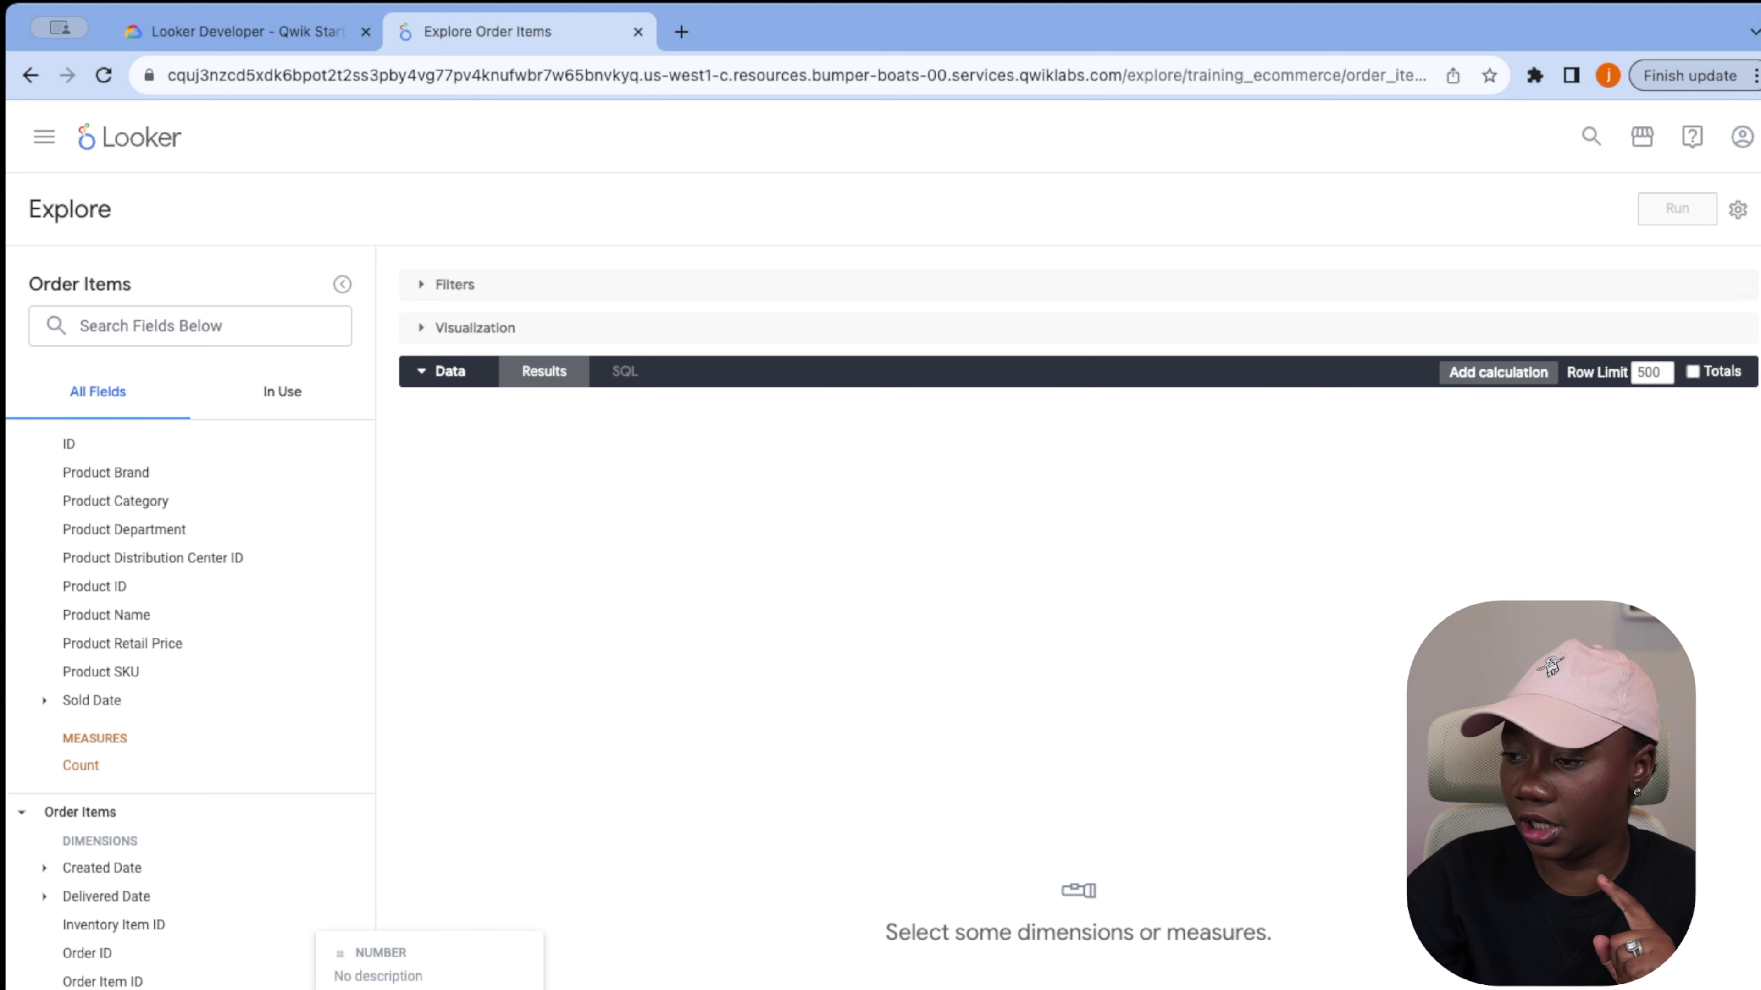
{"action": "left_click", "coordinate": [460, 943]}
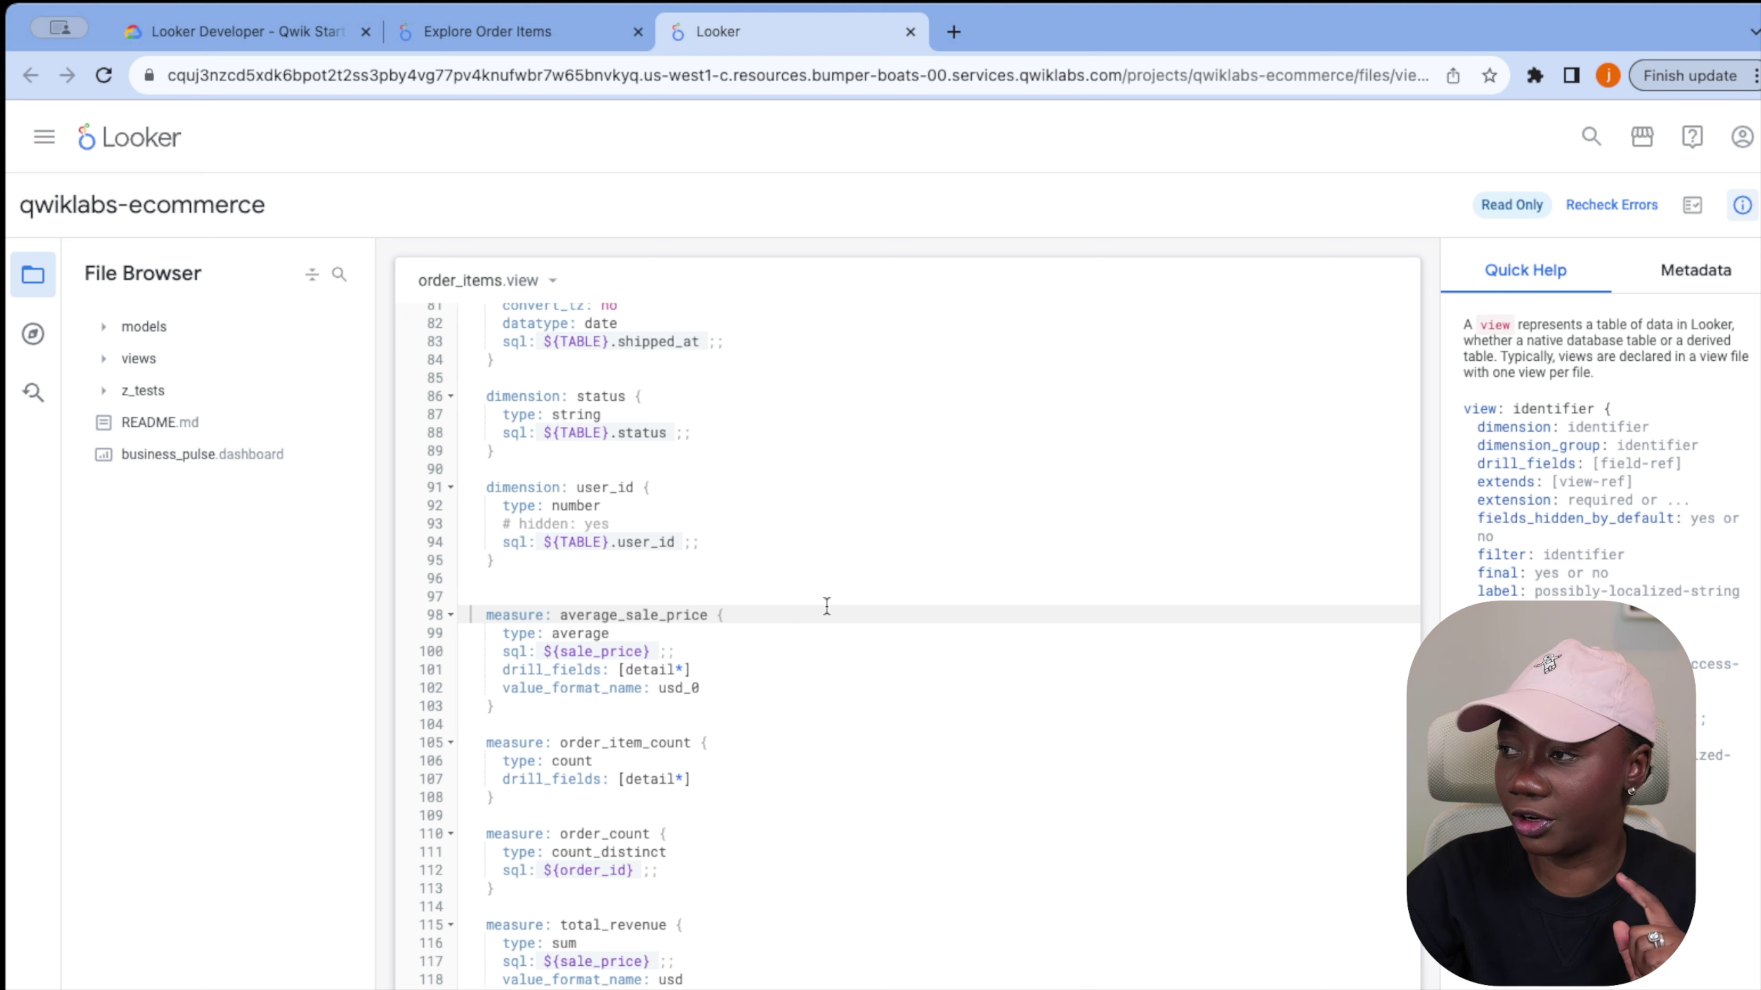
Show Quick Help for the average_sale_price measure declared on line 98
{"action": "left_click", "coordinate": [846, 586]}
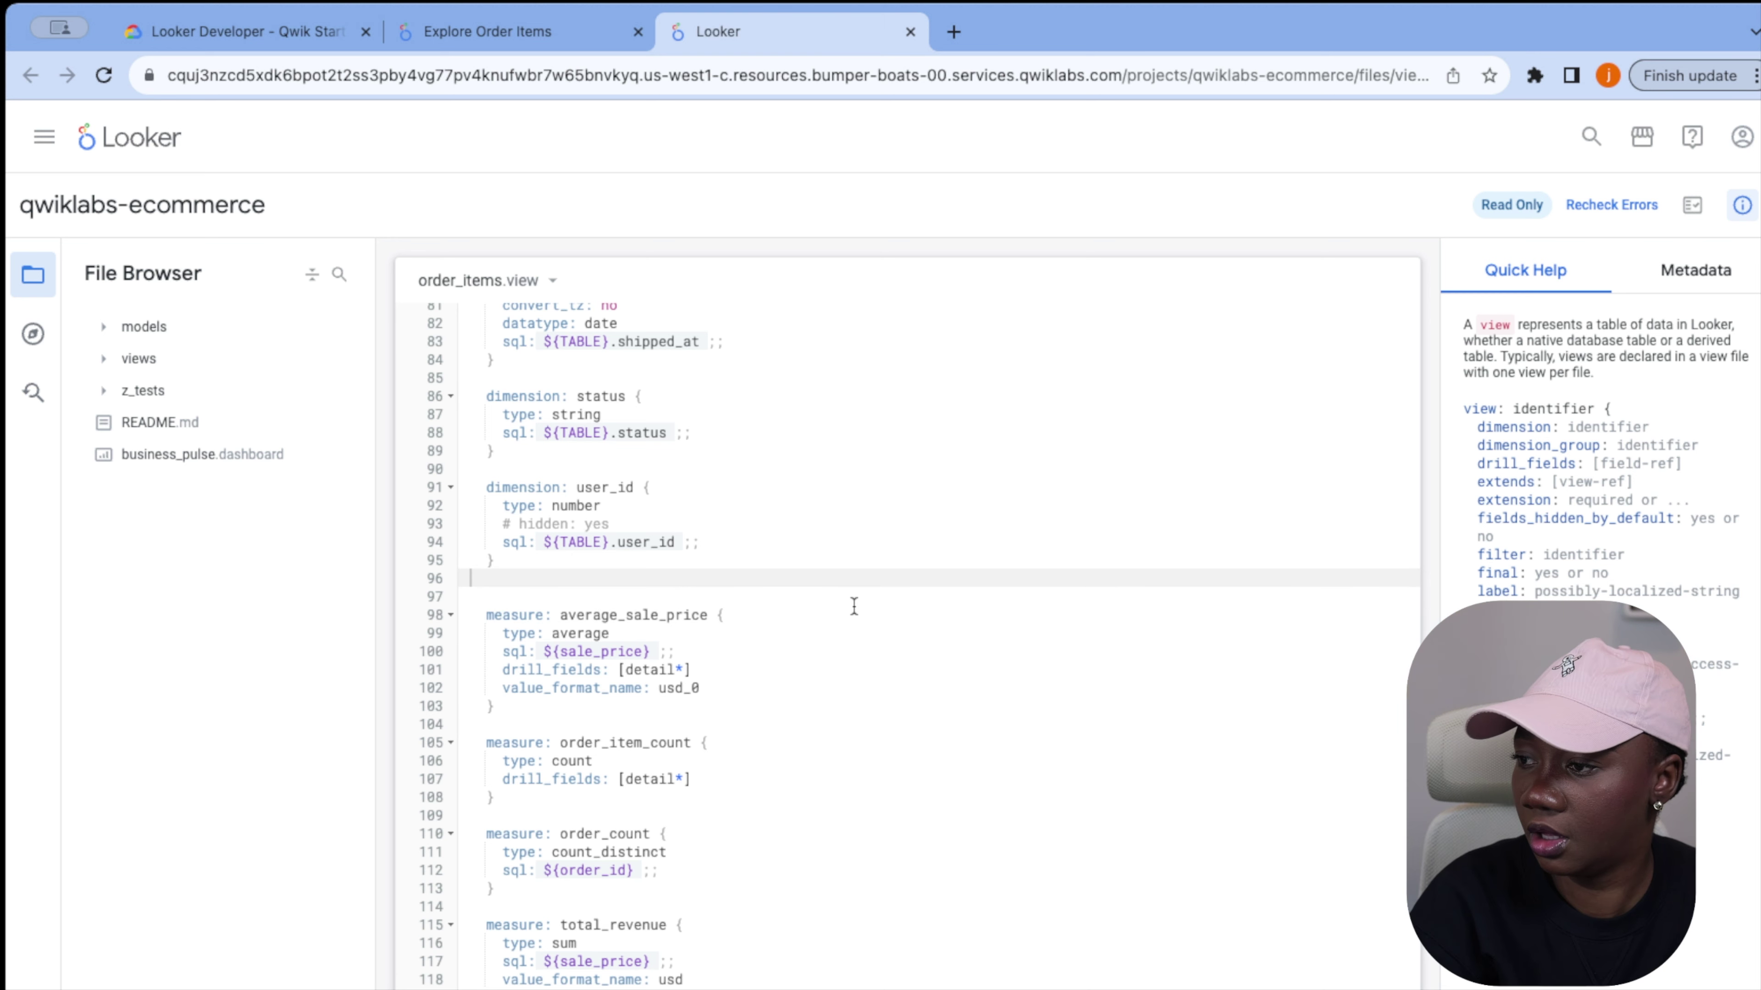
{"action": "left_click", "coordinate": [854, 606]}
{"action": "scroll", "coordinate": [763, 604], "scroll_direction": "down", "scroll_amount": 1}
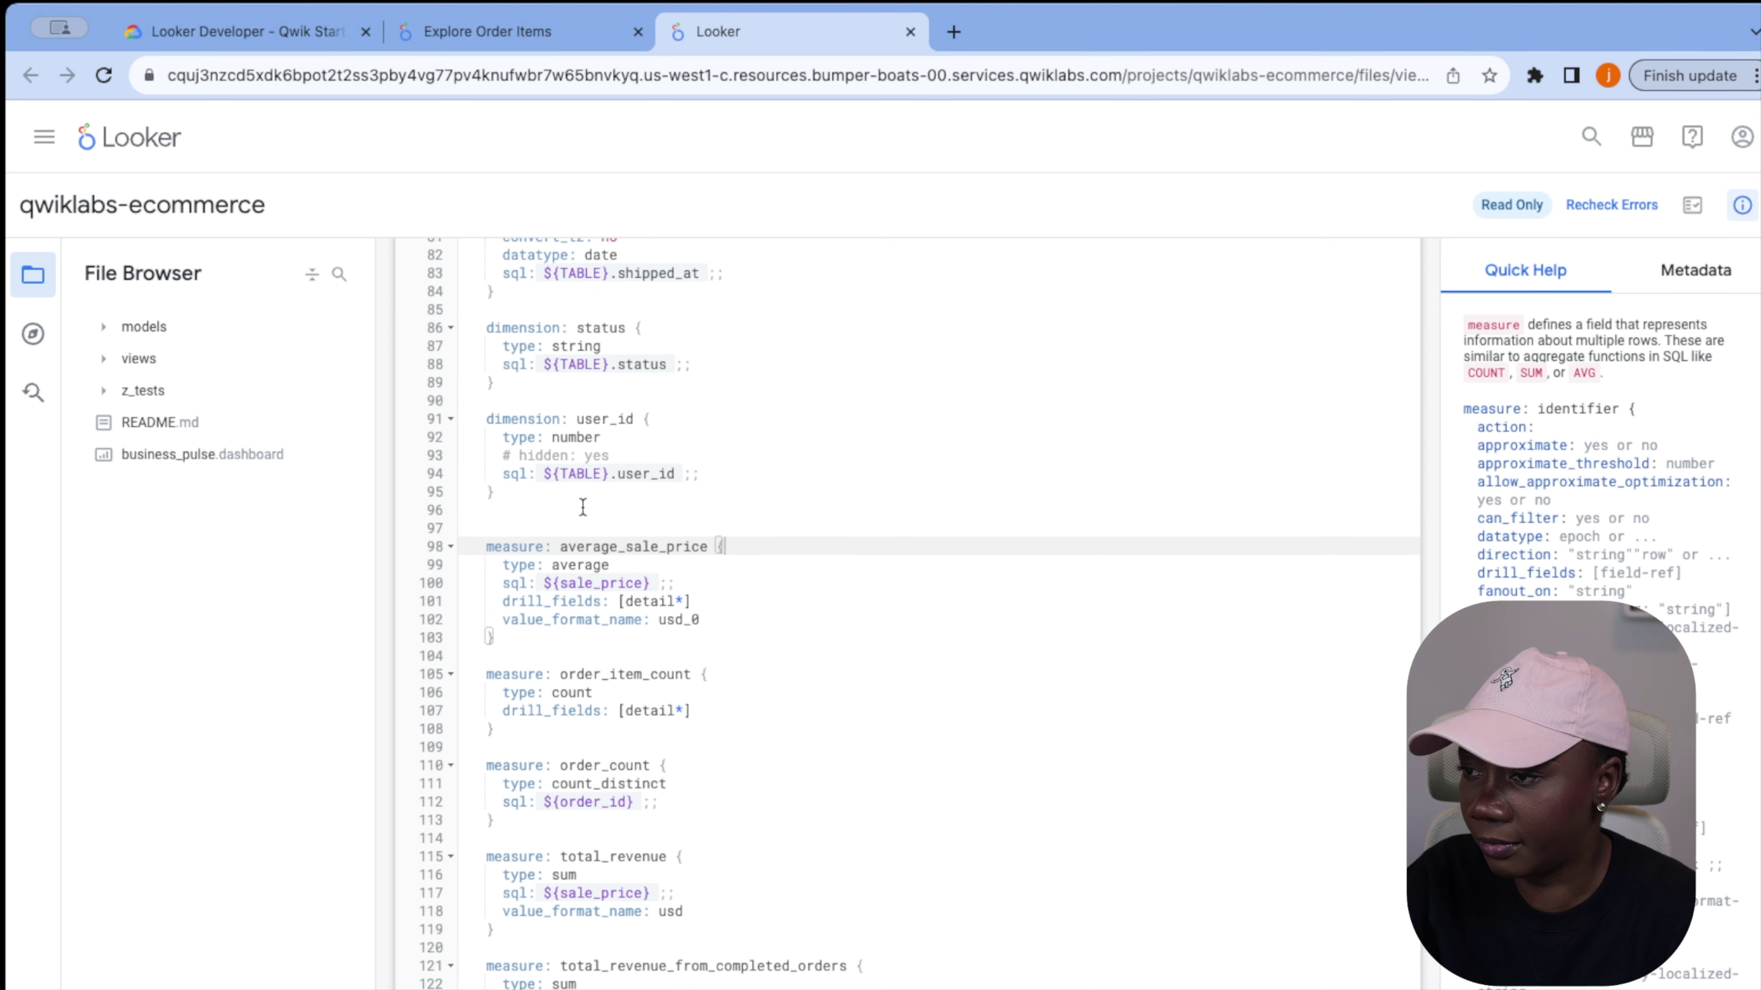
{"action": "double_click", "coordinate": [500, 546]}
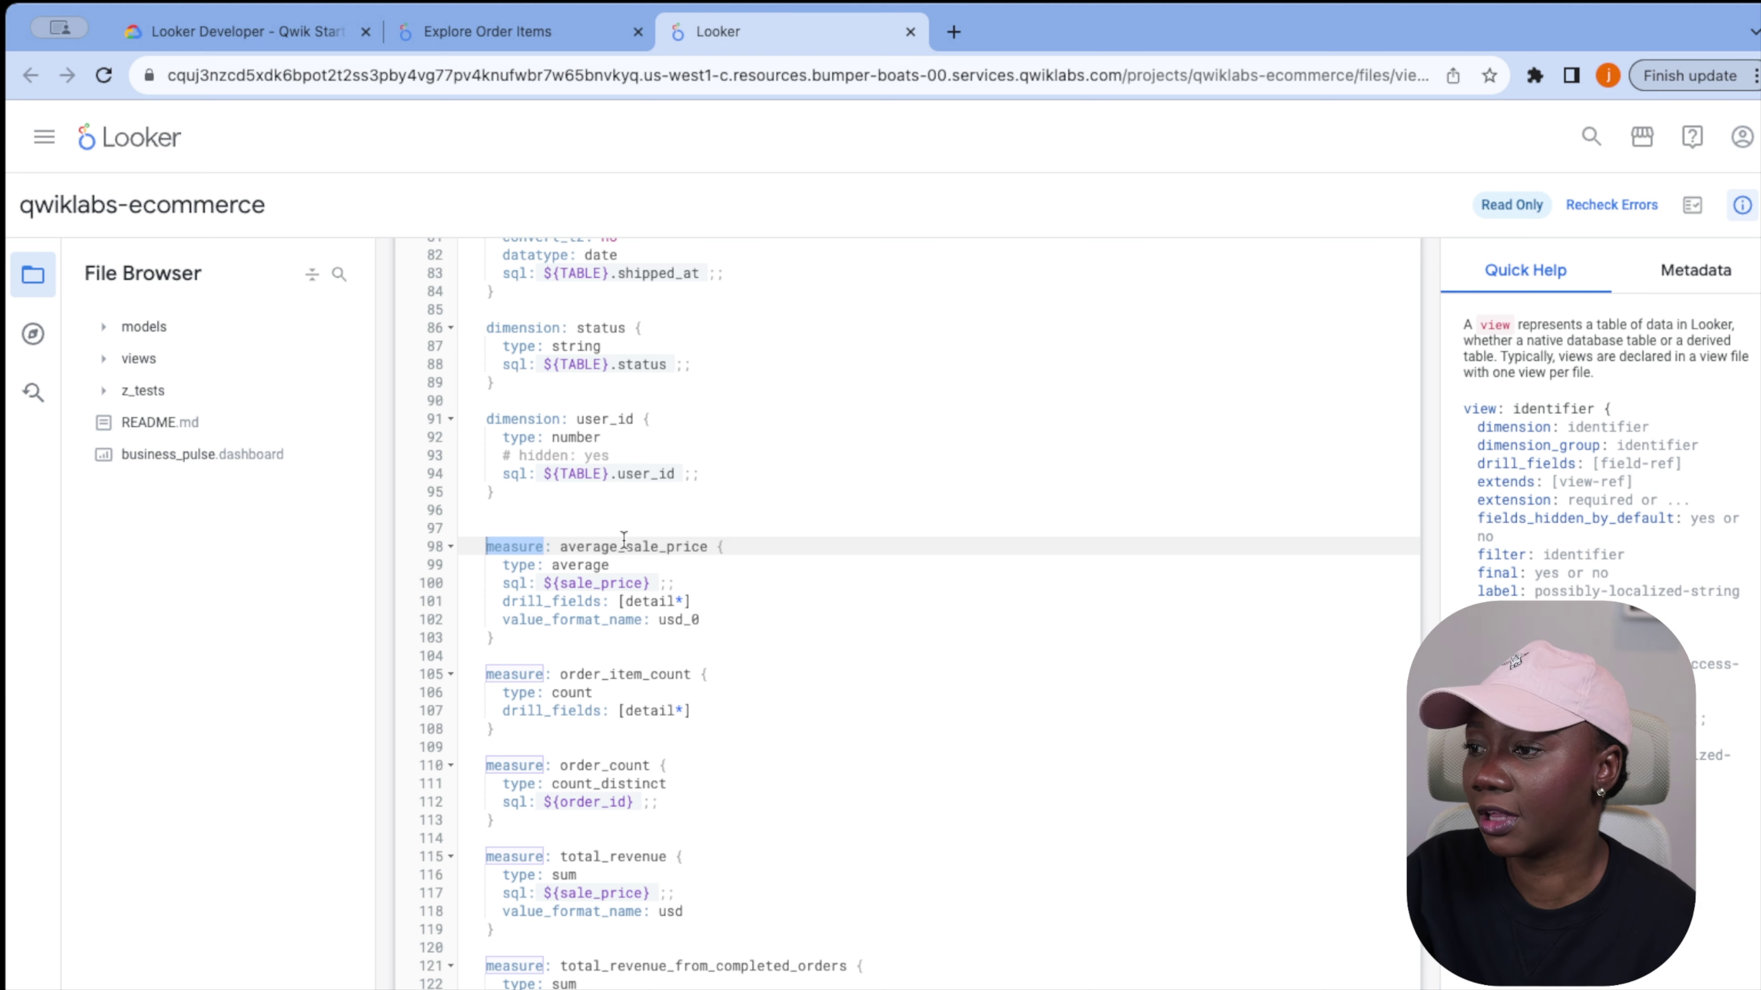
{"action": "left_click", "coordinate": [585, 546]}
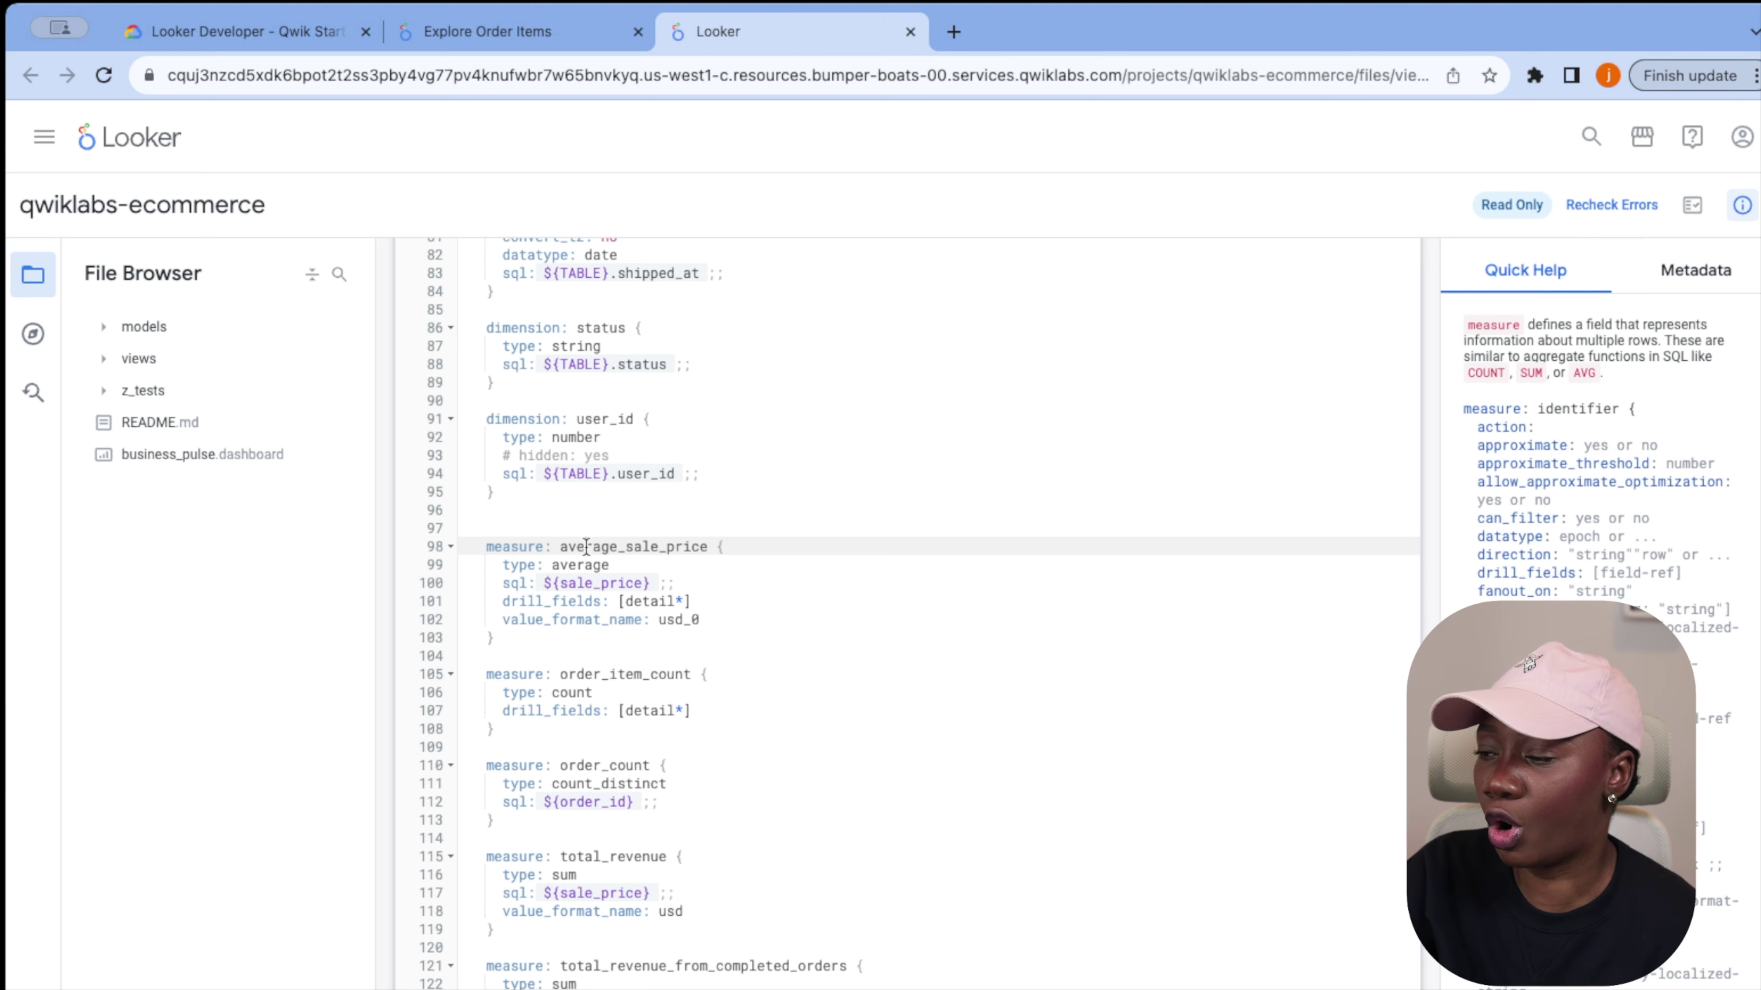
{"action": "double_click", "coordinate": [586, 547]}
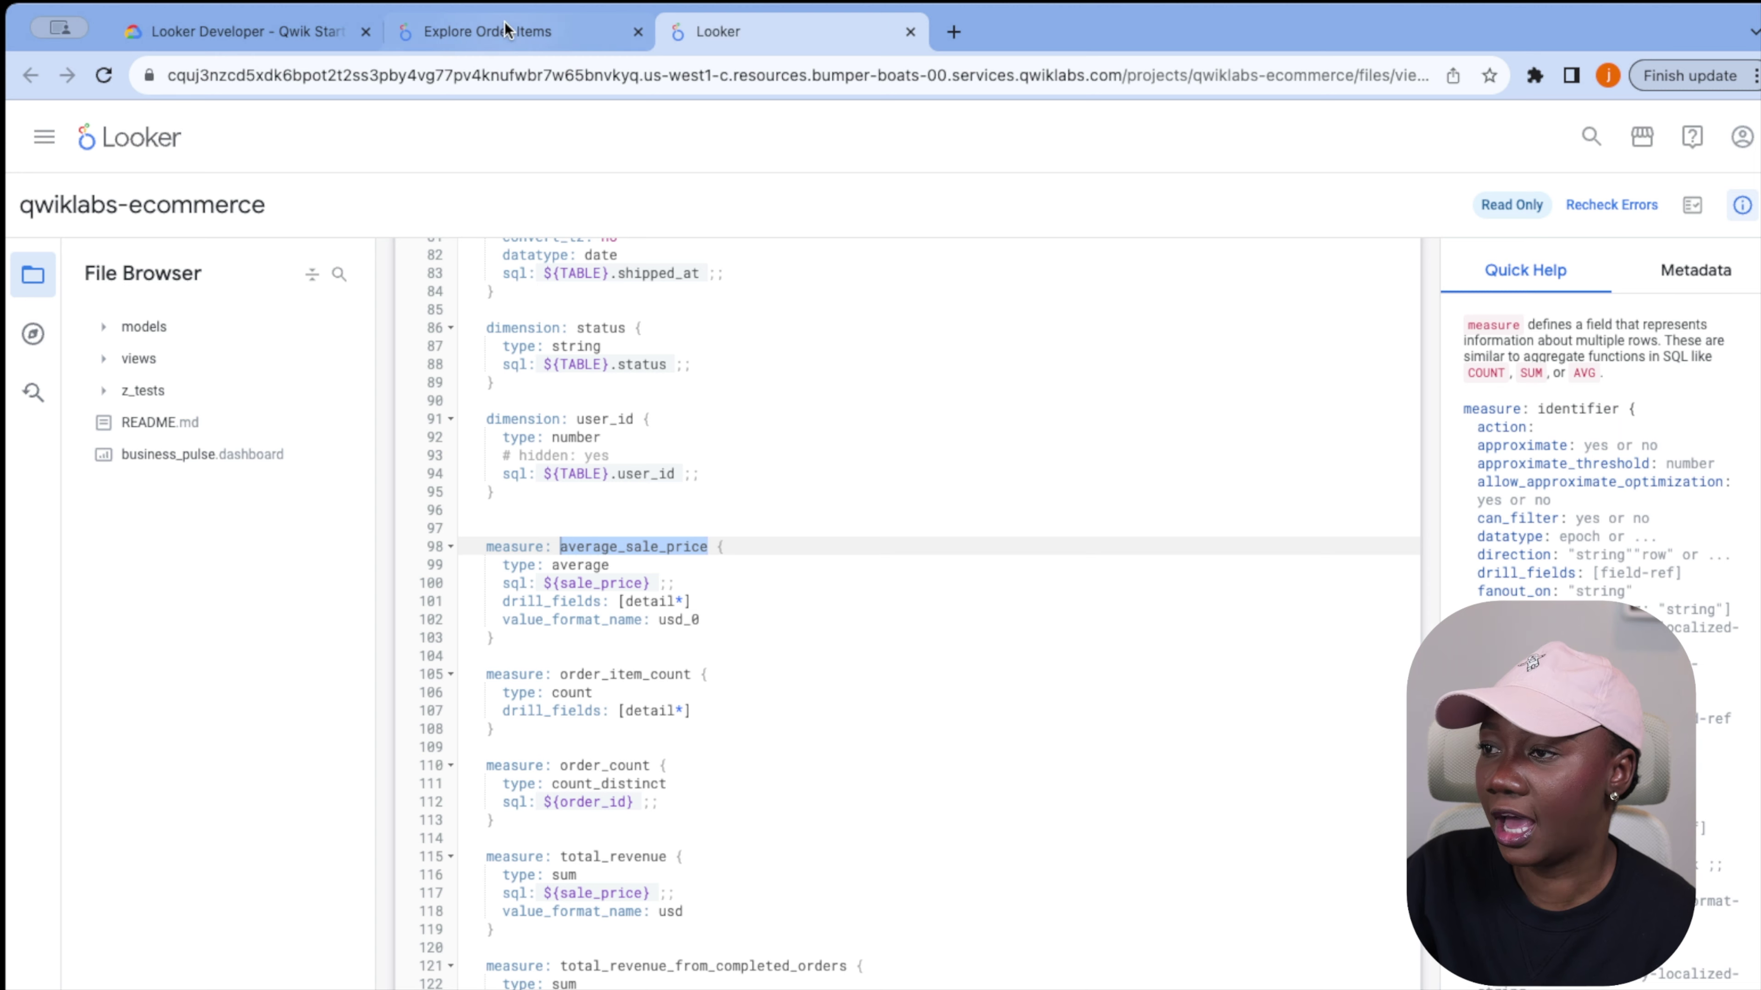
Show Quick Help for the measure's type setting on line 99
{"action": "left_click", "coordinate": [488, 31]}
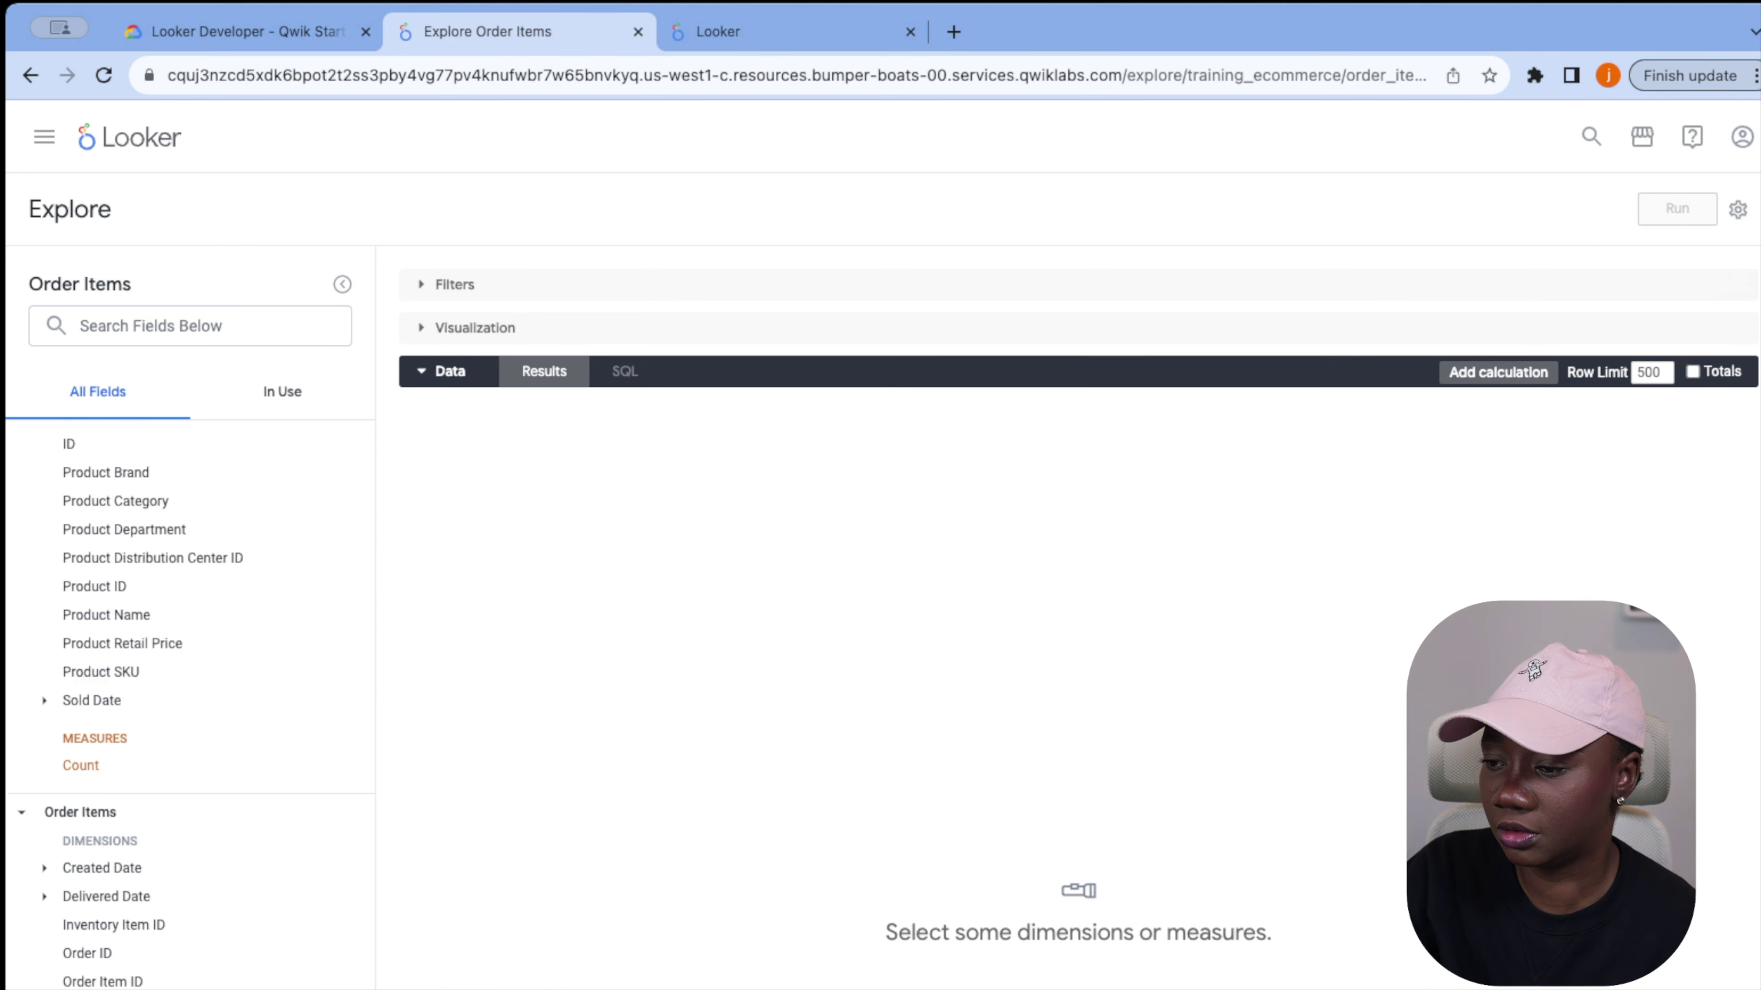
{"action": "left_click", "coordinate": [719, 38]}
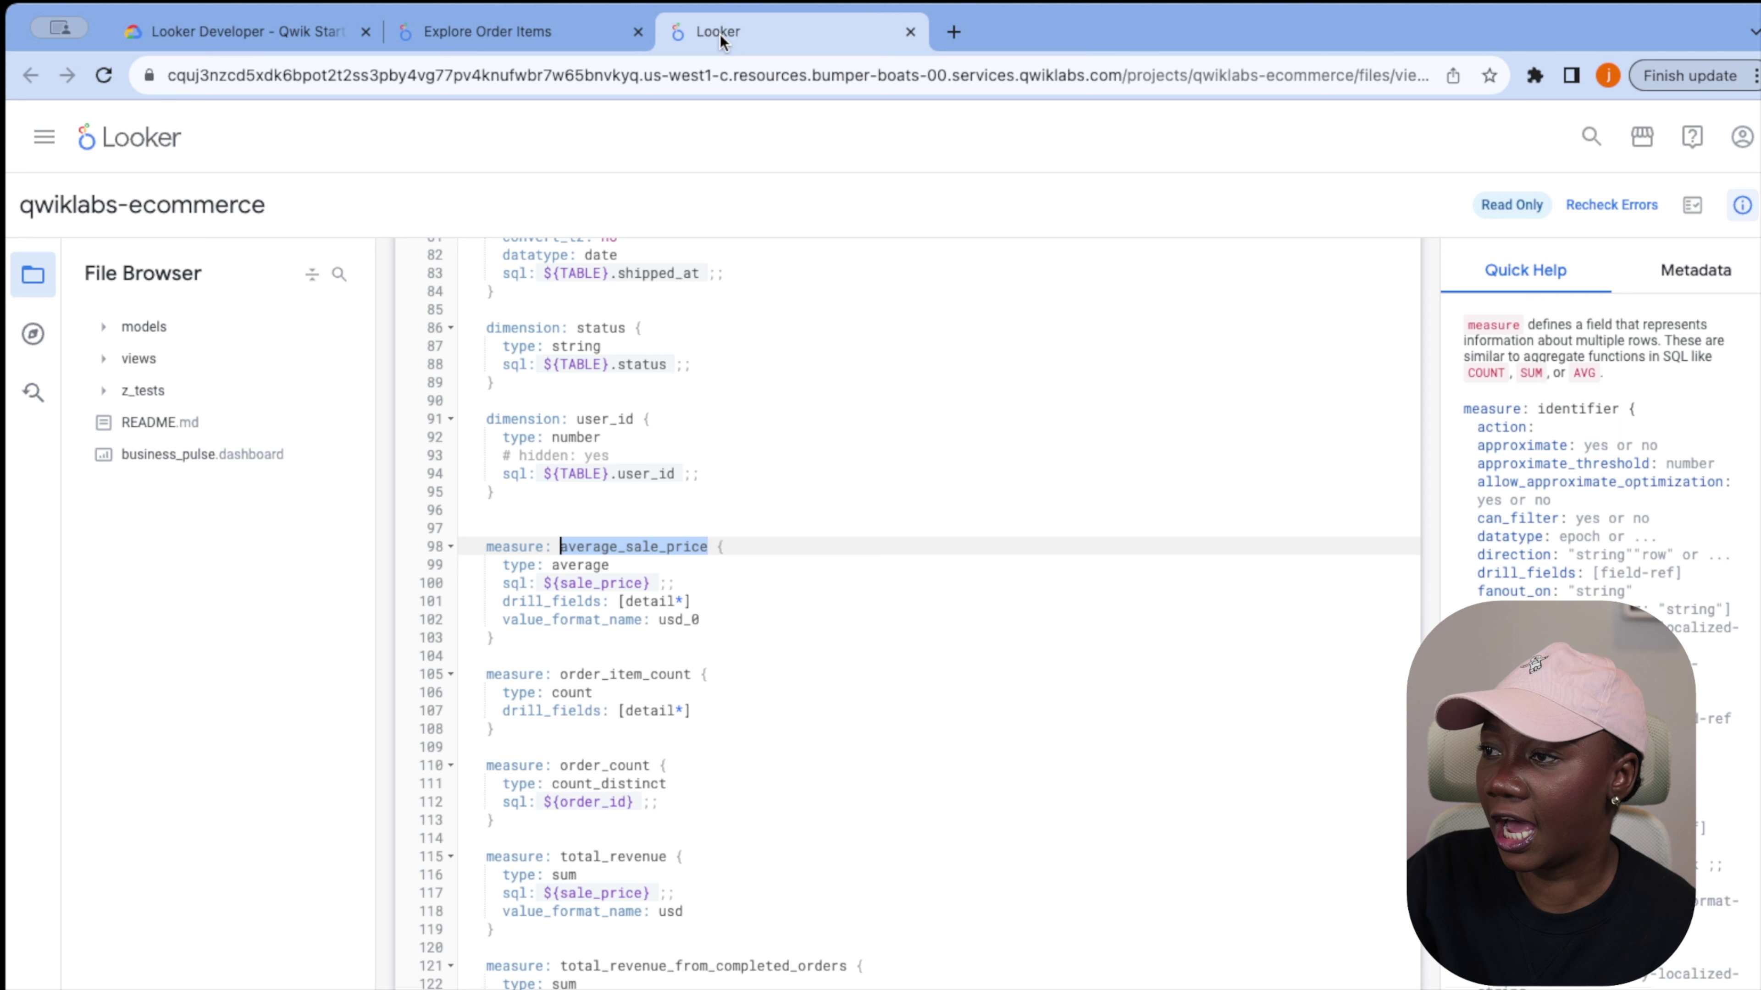
{"action": "left_click", "coordinate": [515, 565]}
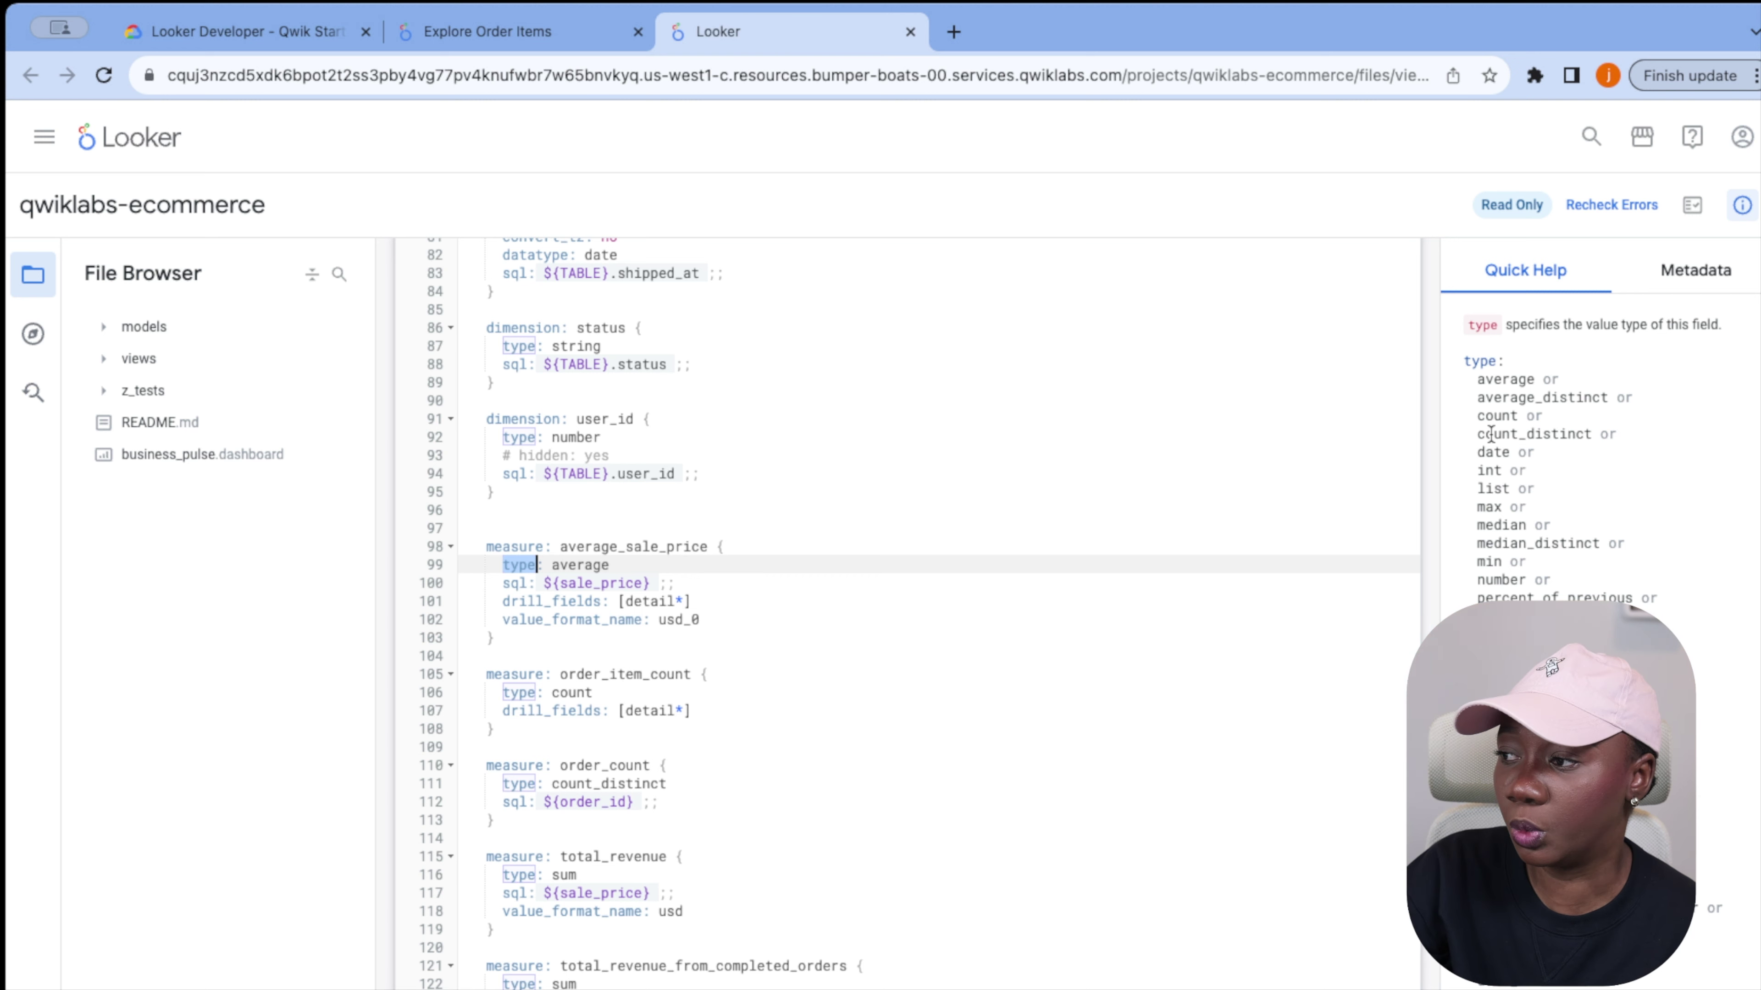
Browse the Quick Help type options, such as date and average_distinct
{"action": "double_click", "coordinate": [1491, 452]}
{"action": "left_click", "coordinate": [1481, 411]}
{"action": "double_click", "coordinate": [1509, 400]}
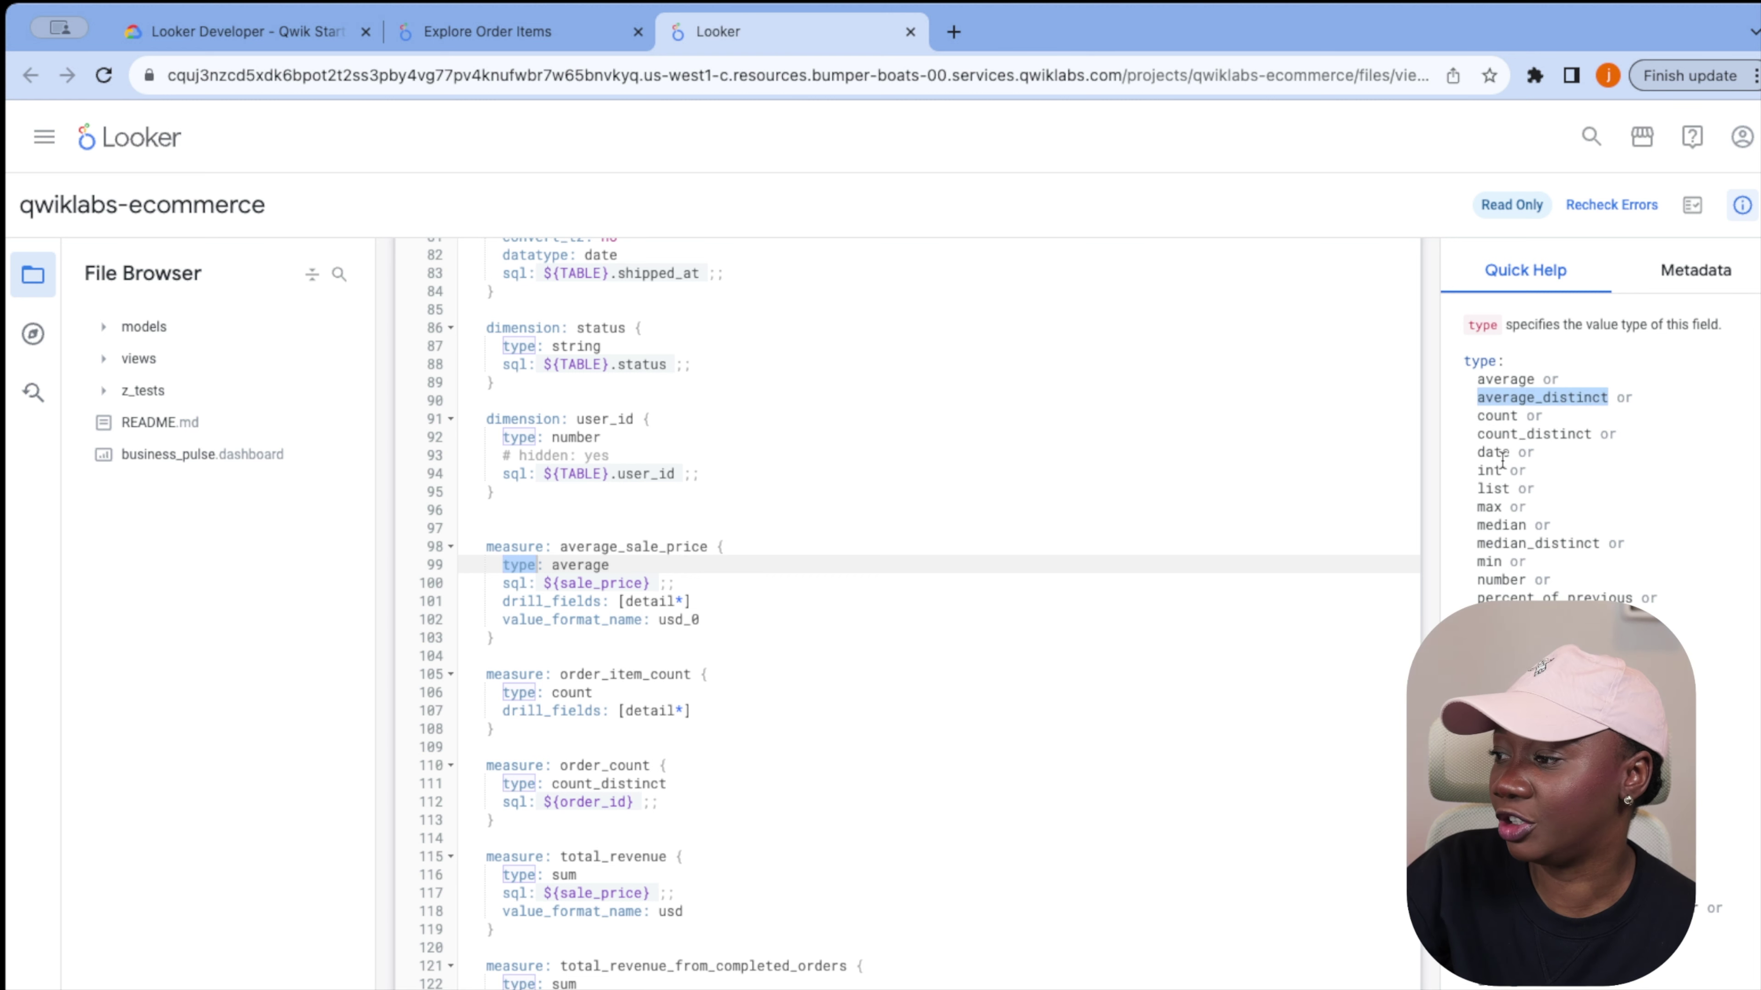
{"action": "scroll", "coordinate": [1594, 451], "scroll_direction": "down", "scroll_amount": 1}
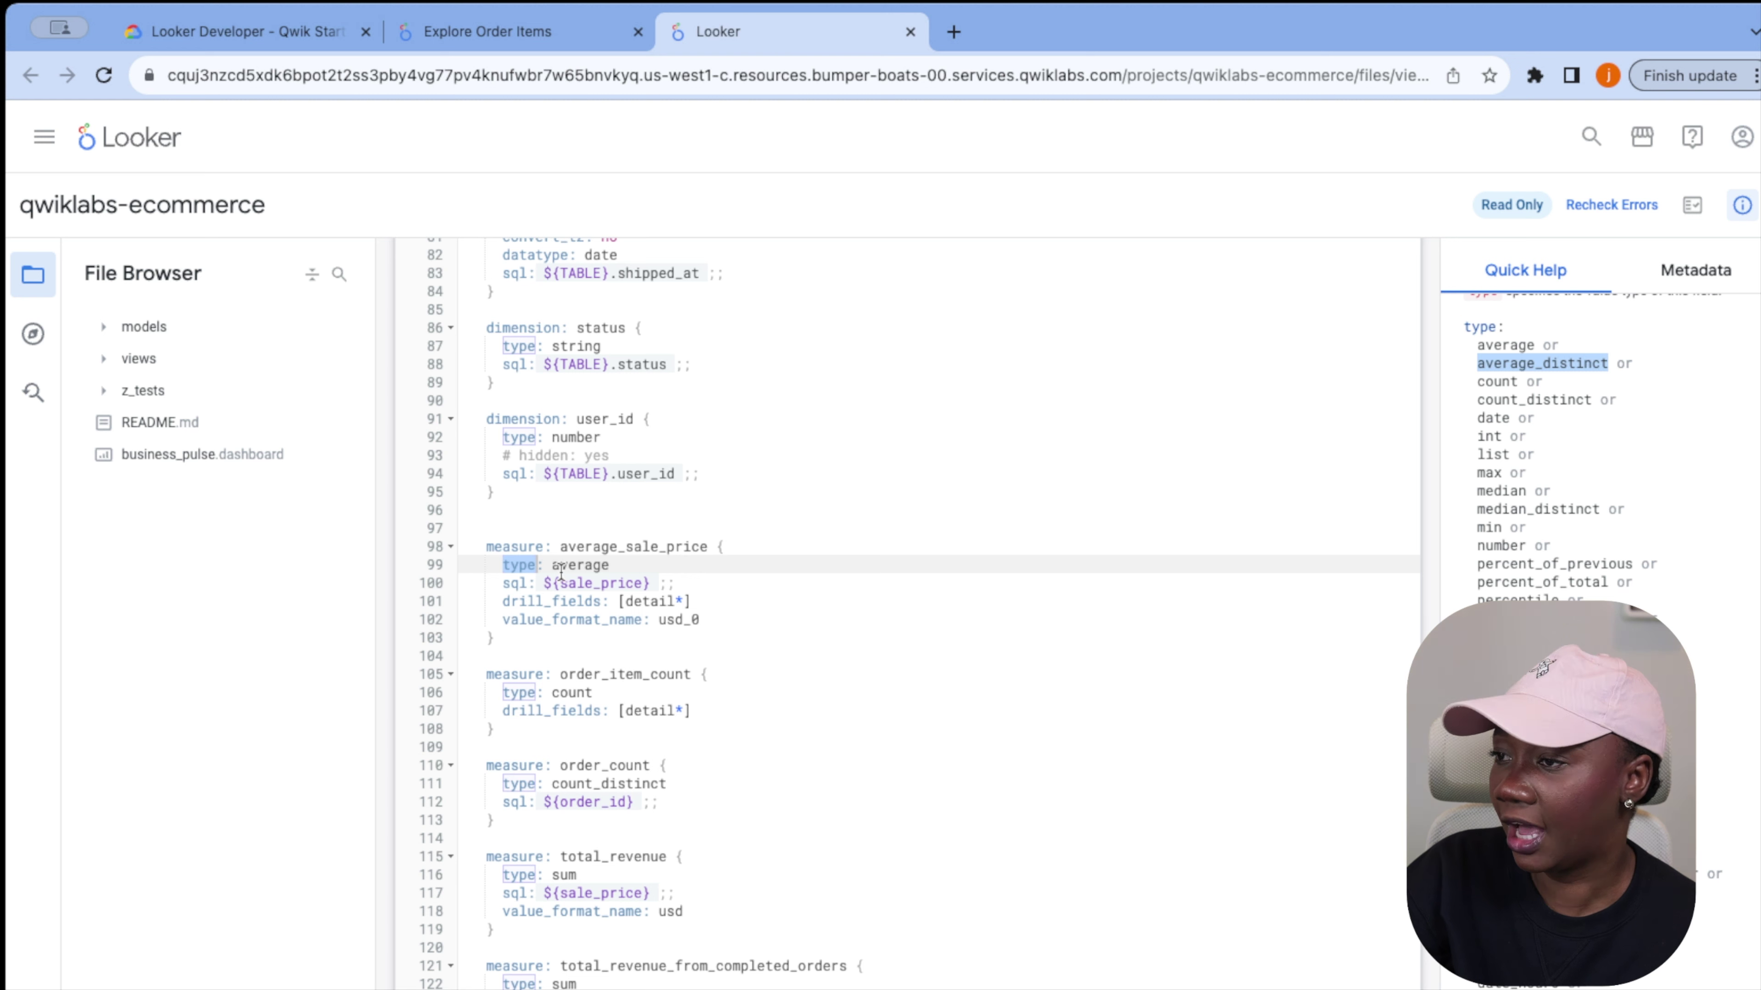
{"action": "scroll", "coordinate": [556, 490], "scroll_direction": "down", "scroll_amount": 1}
{"action": "scroll", "coordinate": [558, 486], "scroll_direction": "up", "scroll_amount": 5}
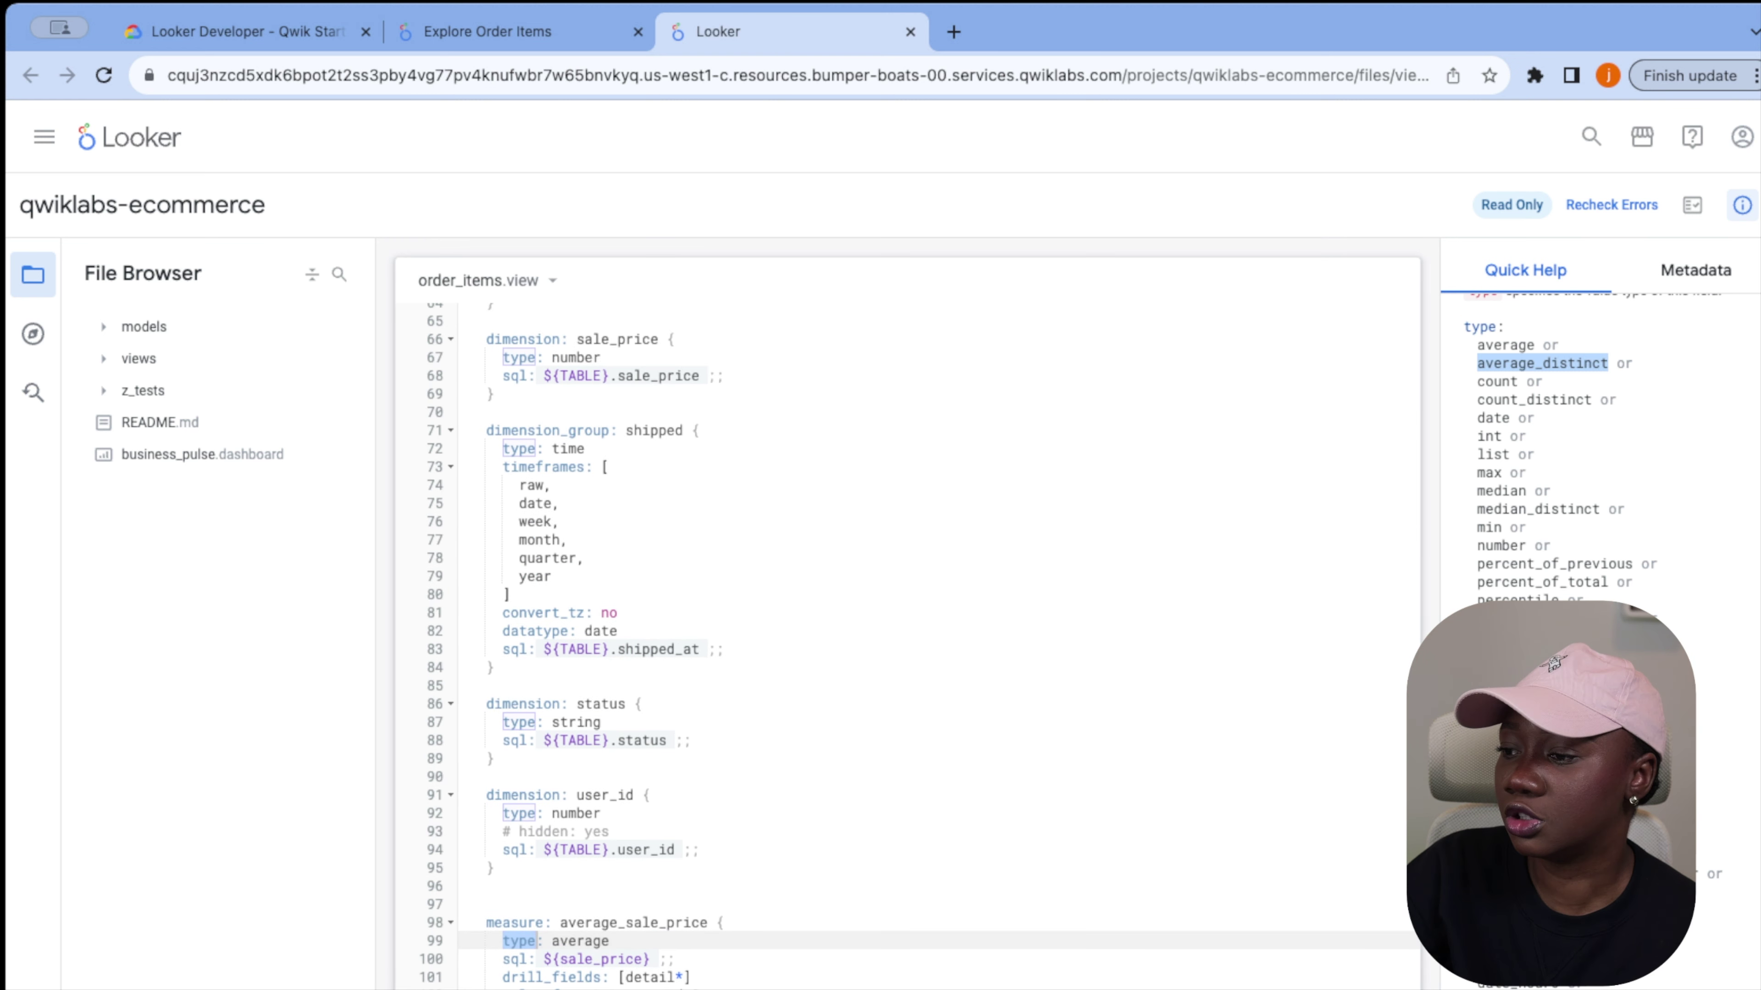
Highlight the measure's average type and sale_price reference, then find the sale_price dimension
{"action": "double_click", "coordinate": [587, 940]}
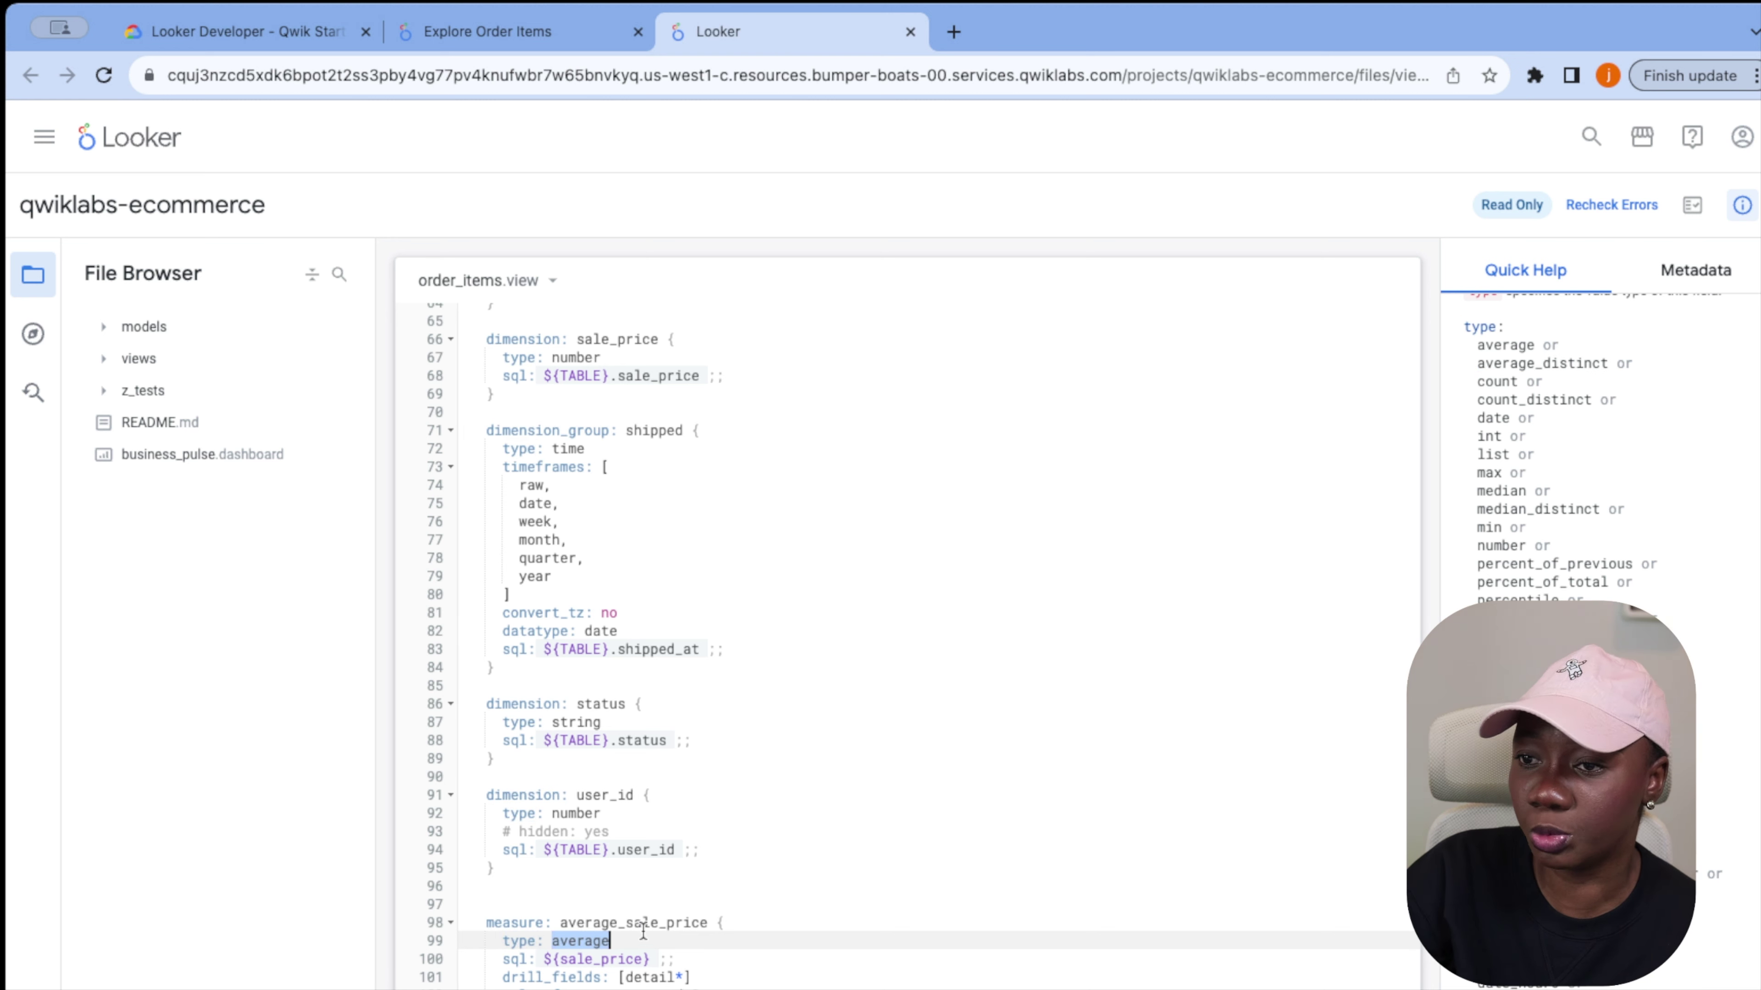
{"action": "double_click", "coordinate": [600, 959]}
{"action": "scroll", "coordinate": [611, 822], "scroll_direction": "down", "scroll_amount": 2}
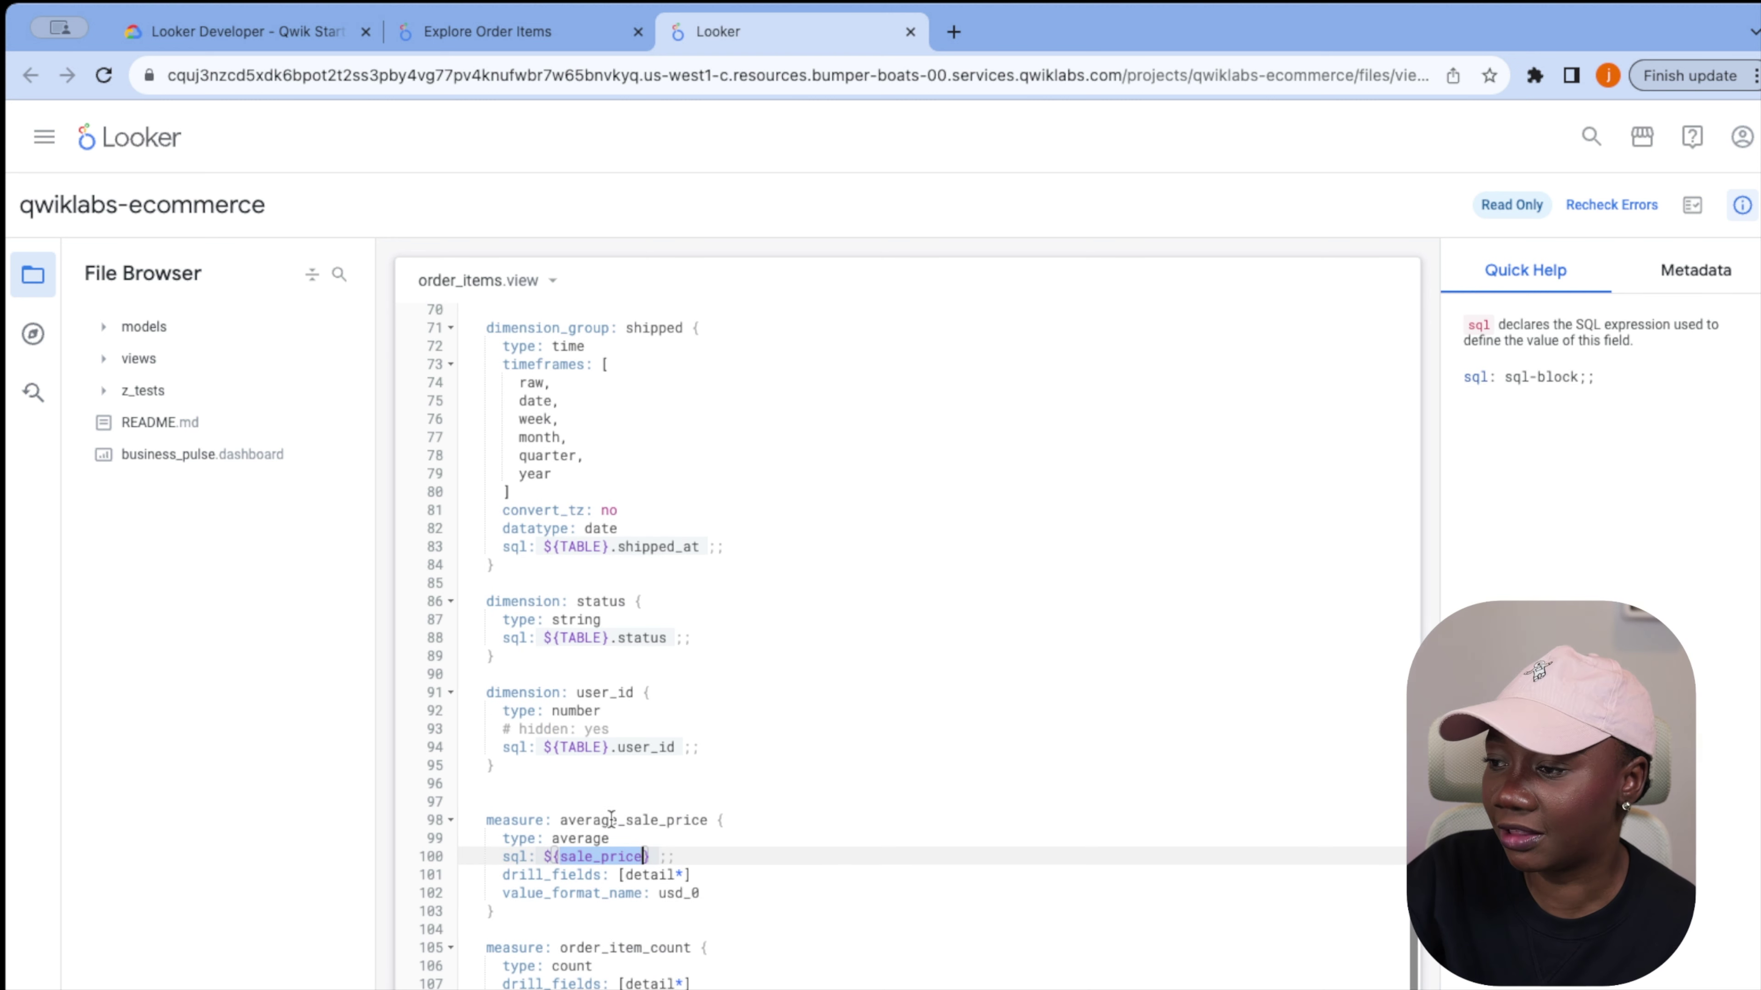
{"action": "scroll", "coordinate": [610, 820], "scroll_direction": "down", "scroll_amount": 1}
{"action": "scroll", "coordinate": [611, 821], "scroll_direction": "down", "scroll_amount": 3}
{"action": "scroll", "coordinate": [611, 820], "scroll_direction": "up", "scroll_amount": 9}
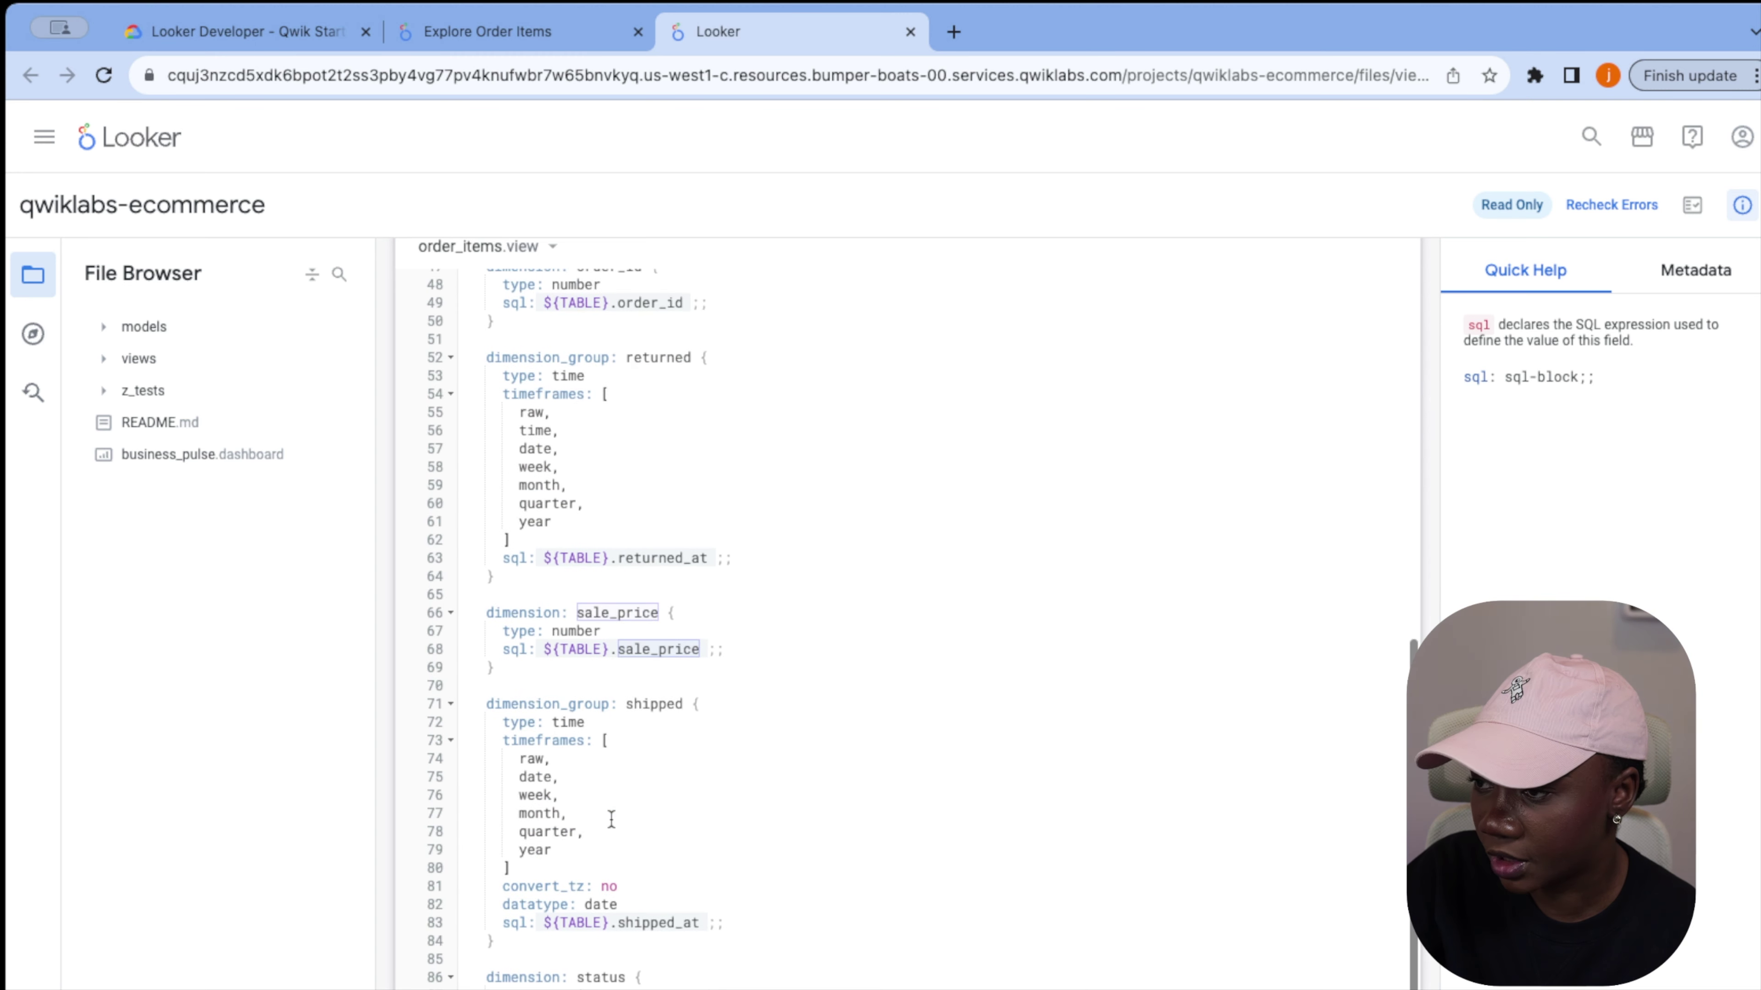
{"action": "double_click", "coordinate": [589, 613]}
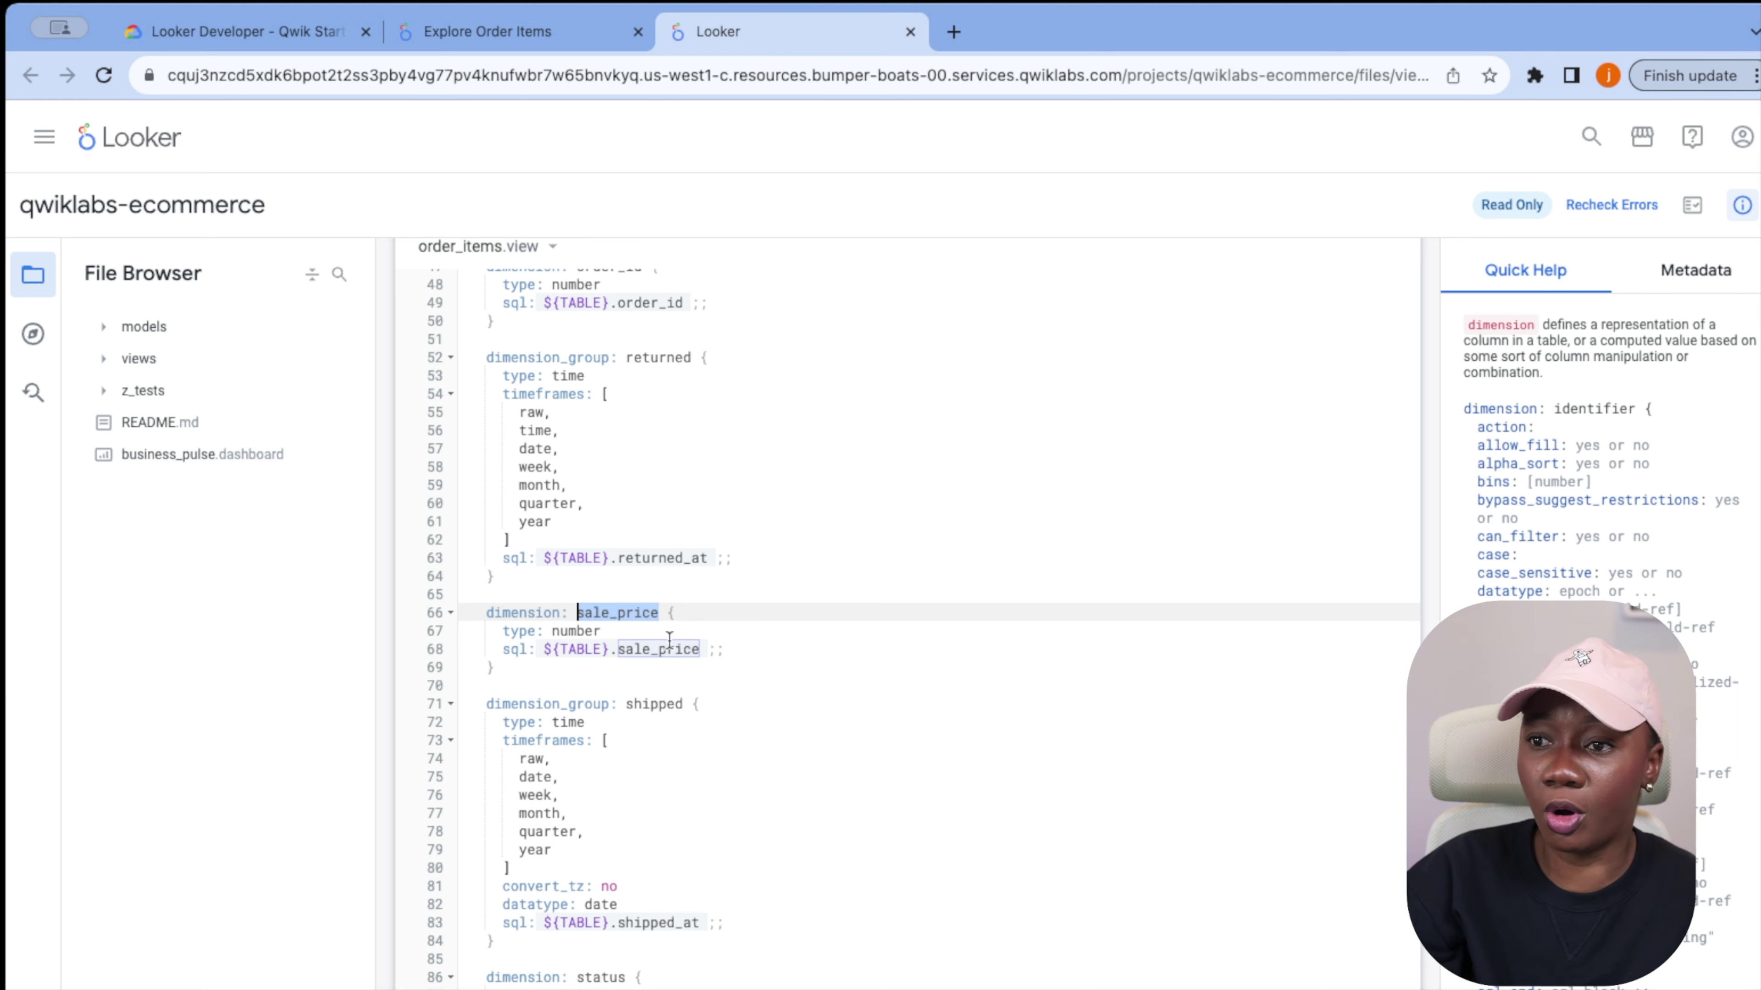
{"action": "scroll", "coordinate": [662, 627], "scroll_direction": "up", "scroll_amount": 10}
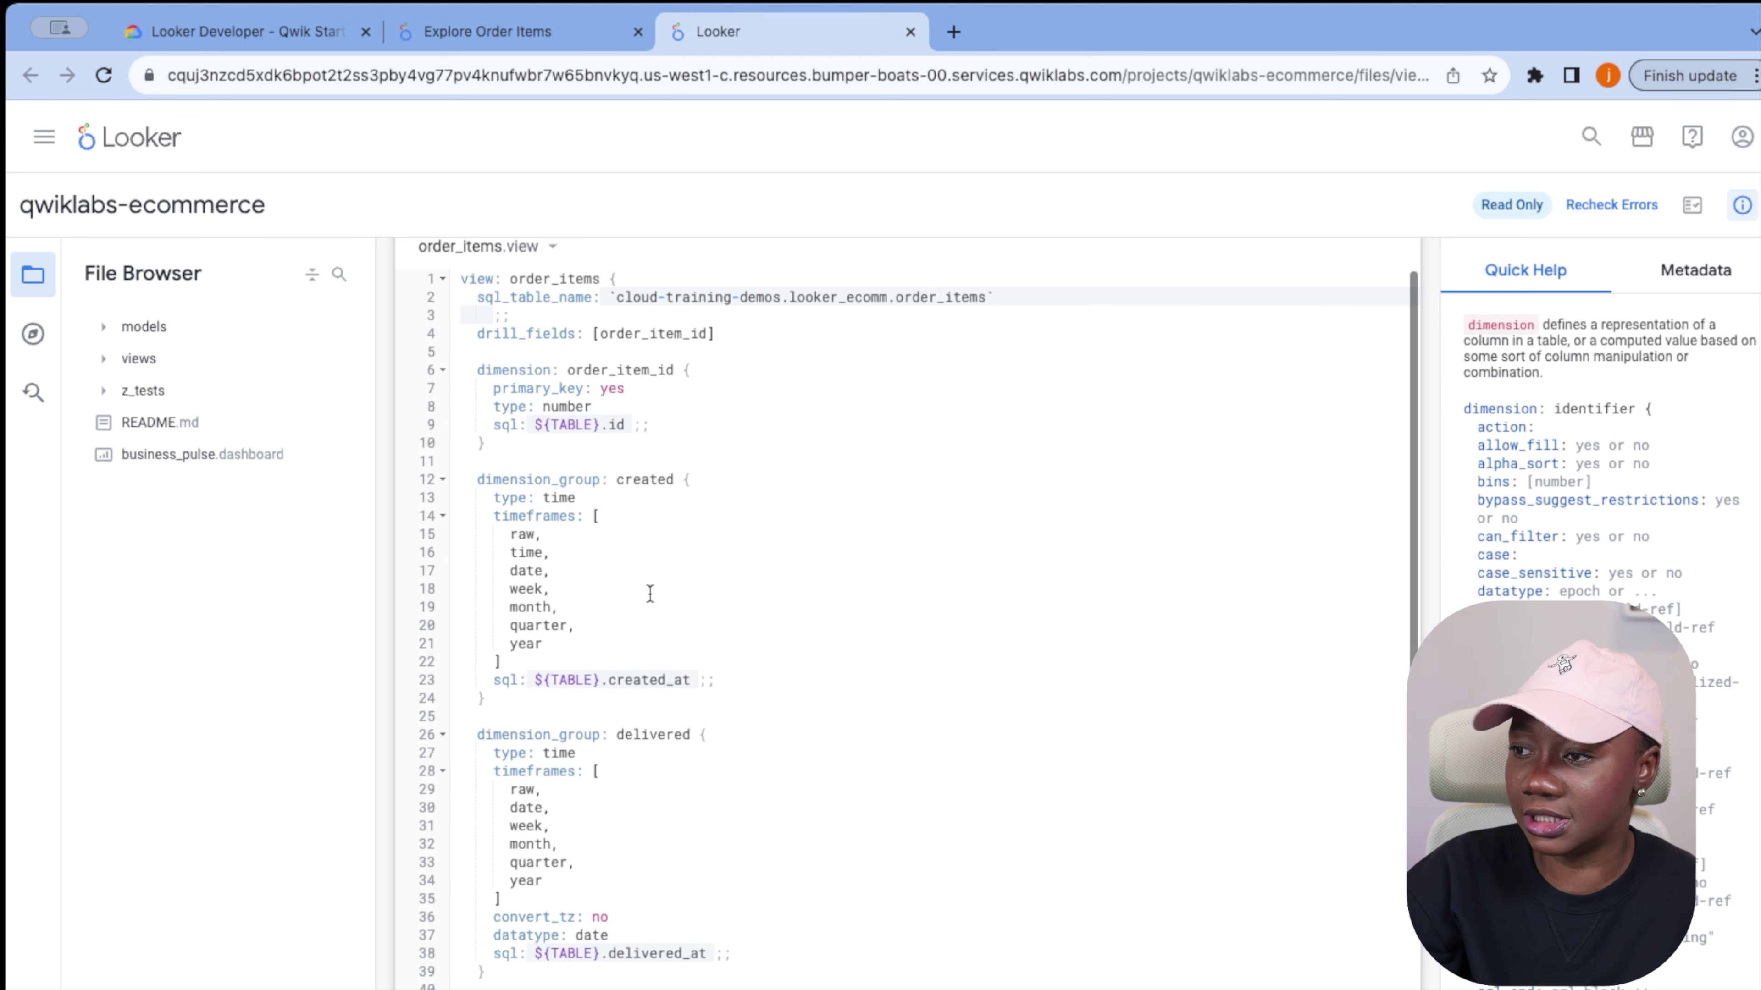
Select the view's sql_table_name value and highlight the sale_price dimension's uses
{"action": "scroll", "coordinate": [650, 595], "scroll_direction": "up", "scroll_amount": 2}
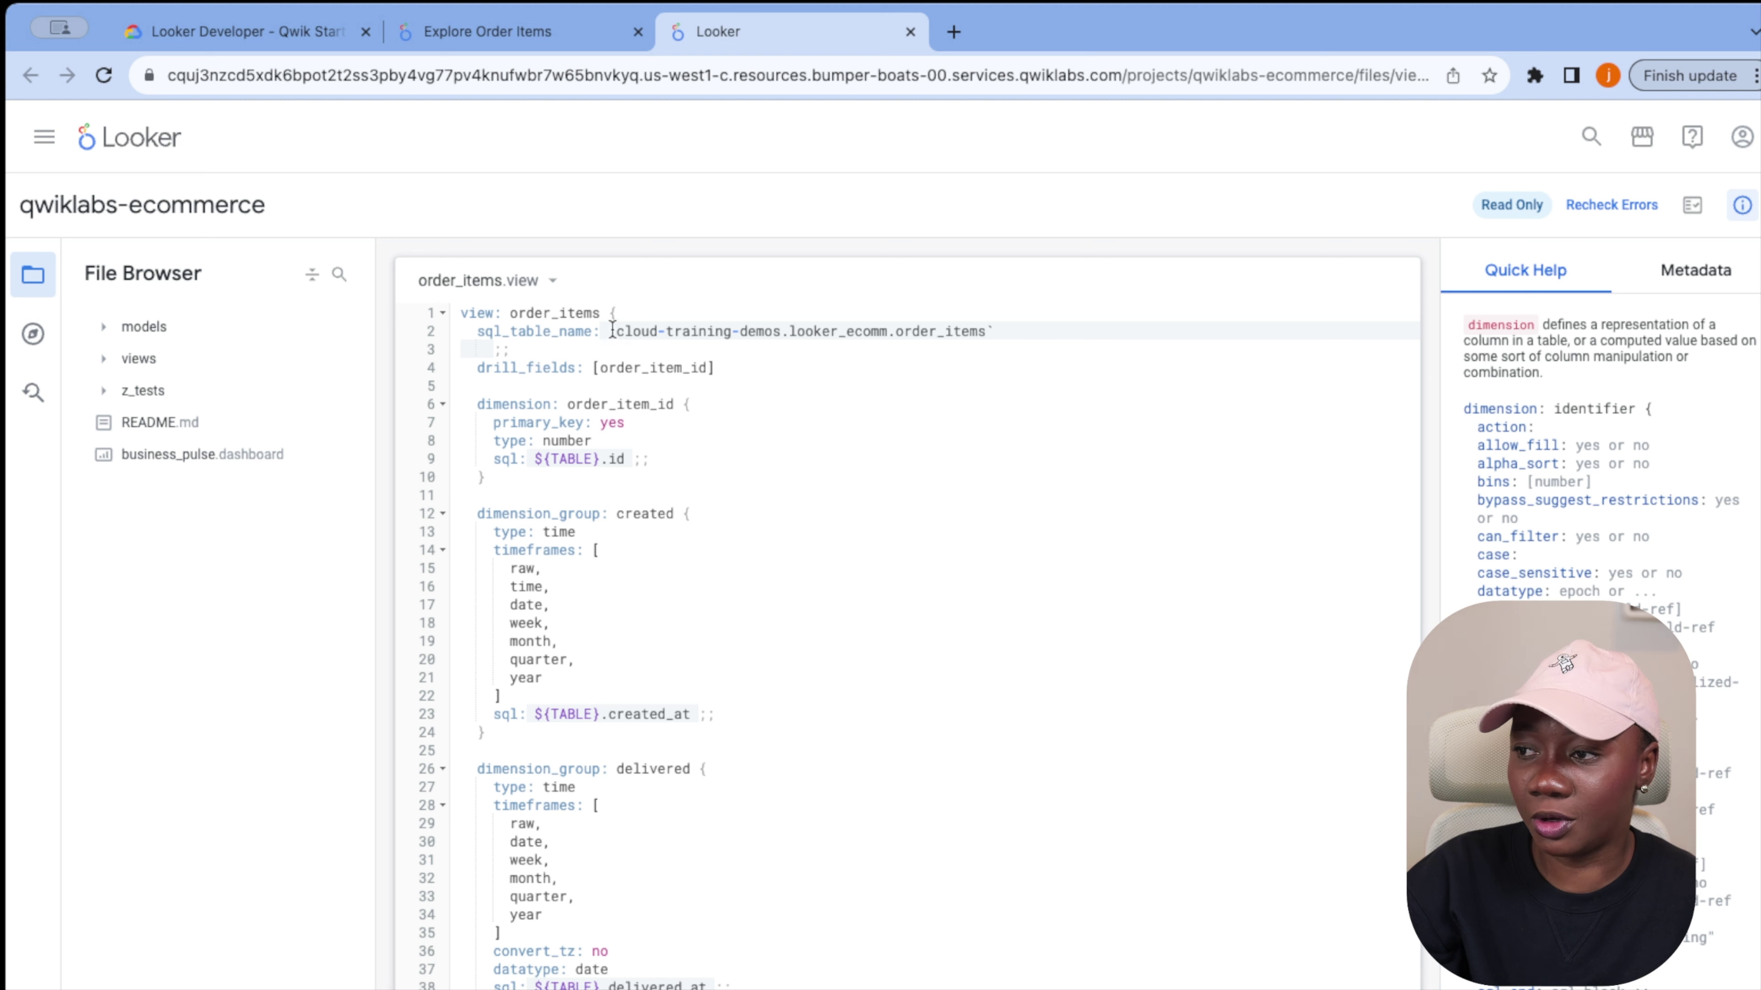
{"action": "left_click_drag", "start_coordinate": [614, 331], "coordinate": [993, 329]}
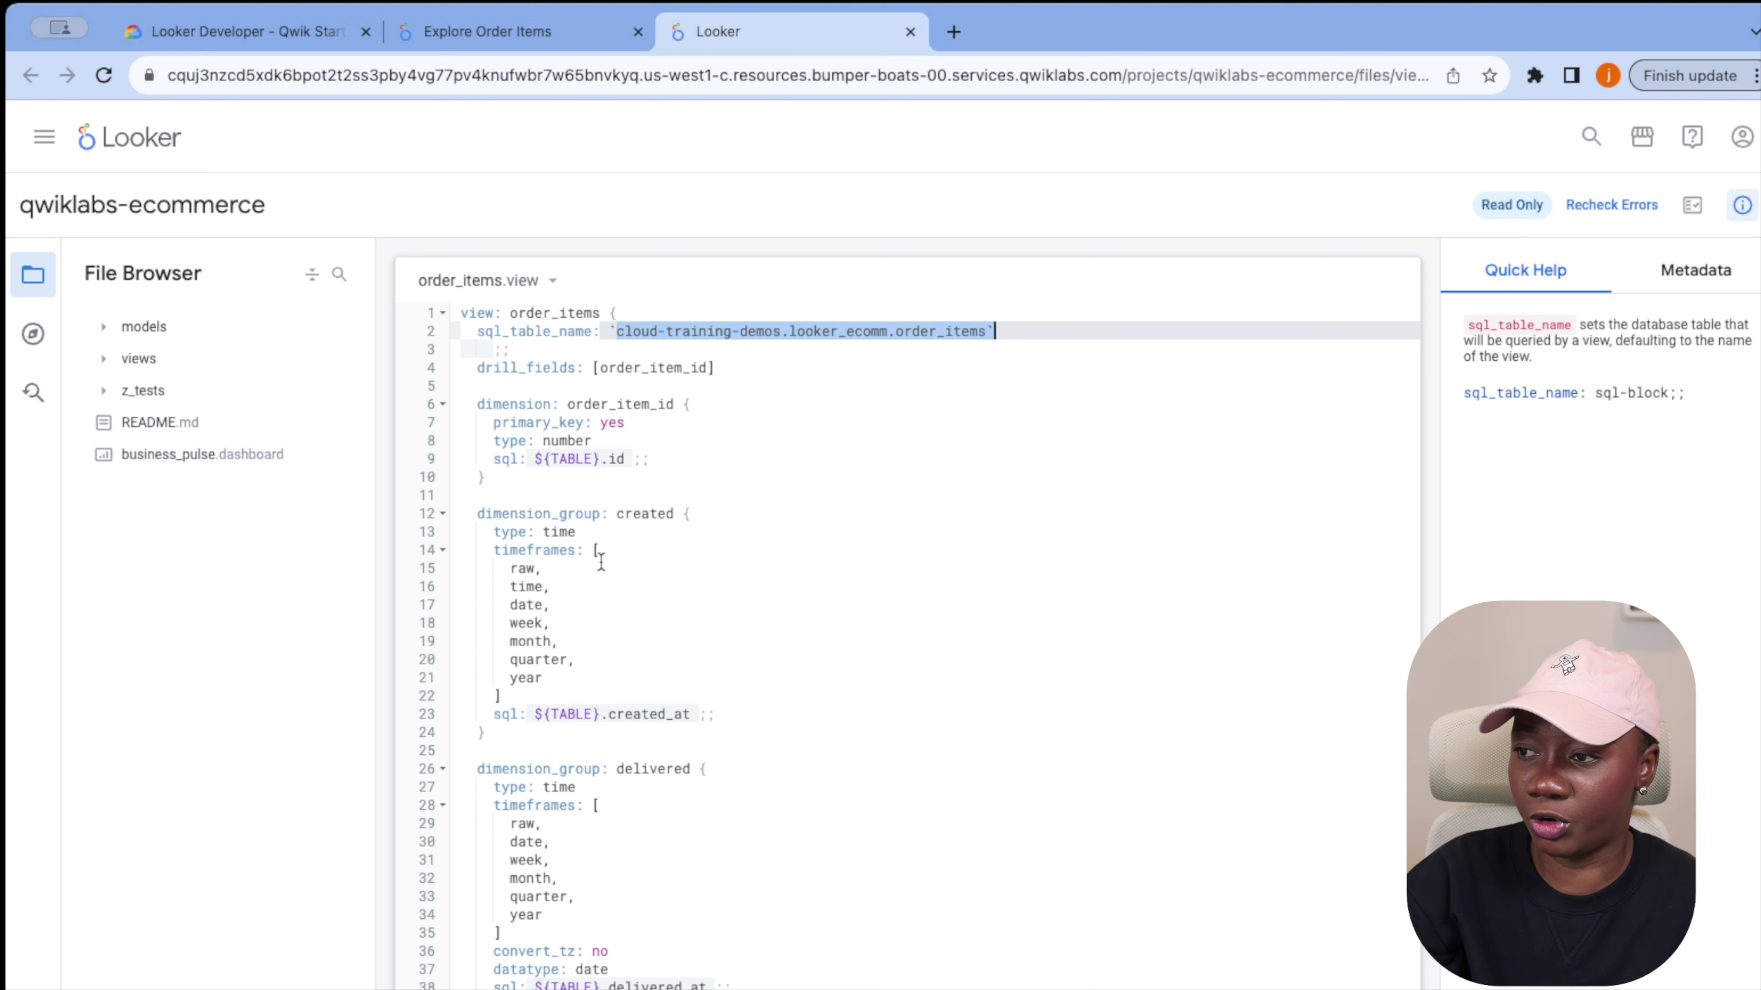
{"action": "scroll", "coordinate": [607, 564], "scroll_direction": "down", "scroll_amount": 15}
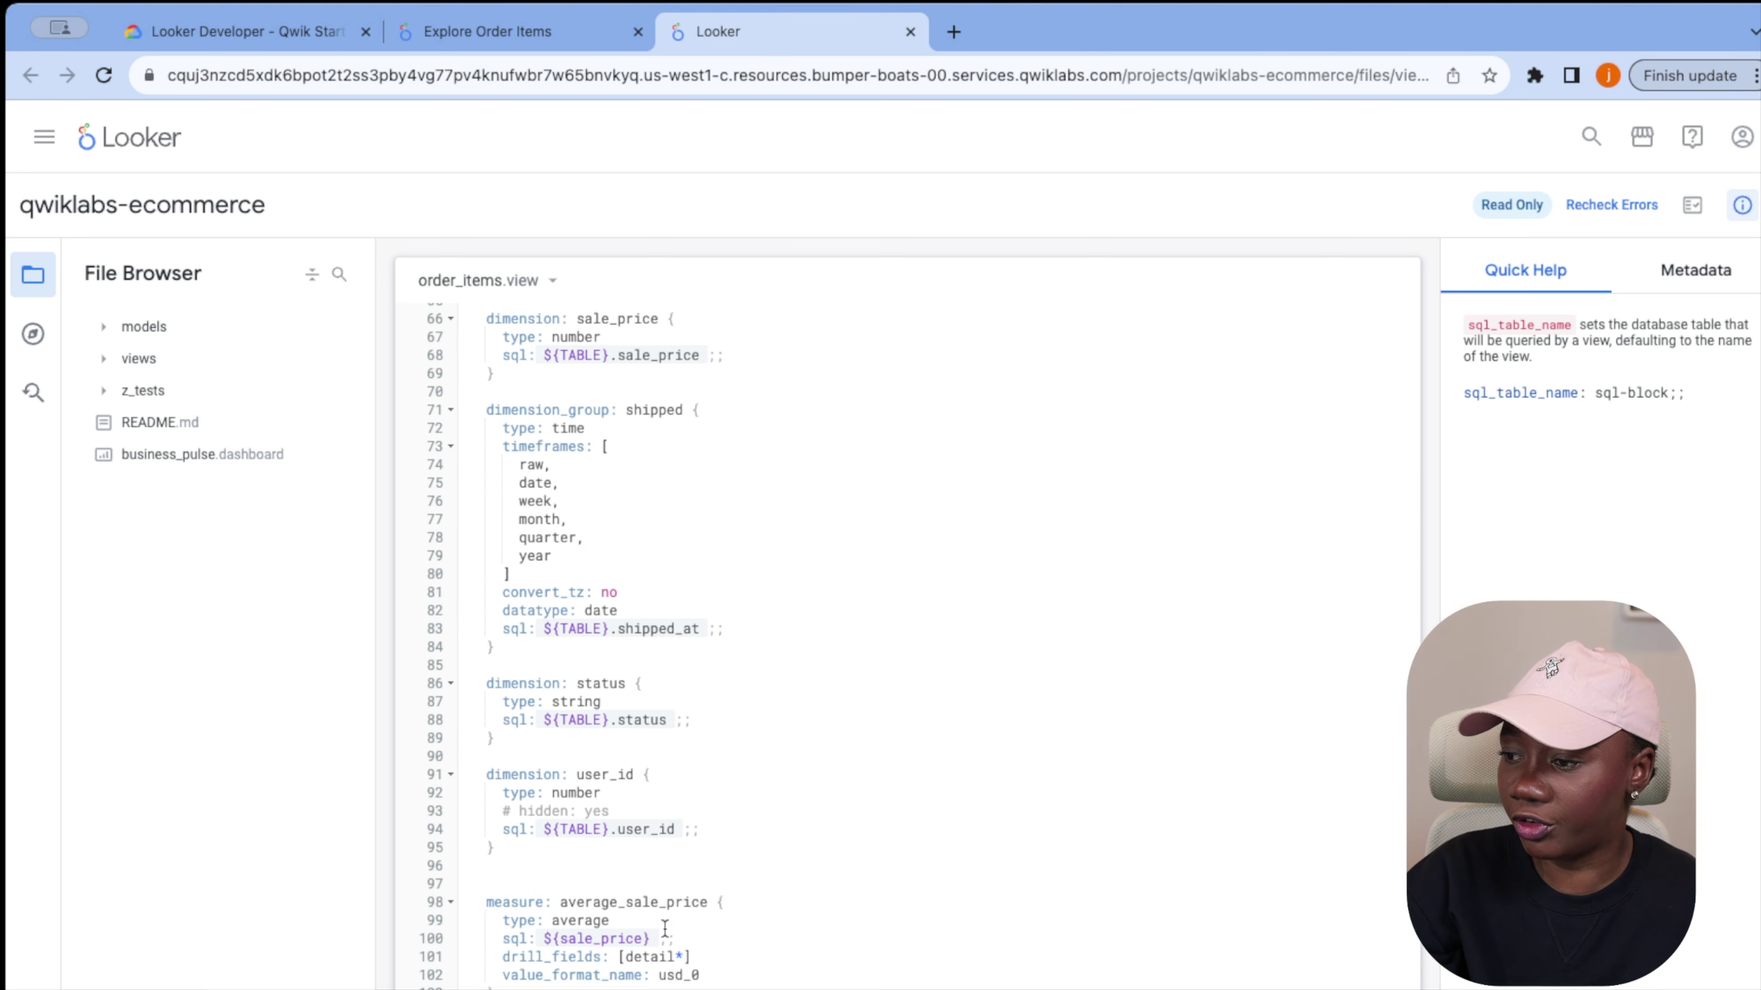
{"action": "scroll", "coordinate": [663, 683], "scroll_direction": "up", "scroll_amount": 3}
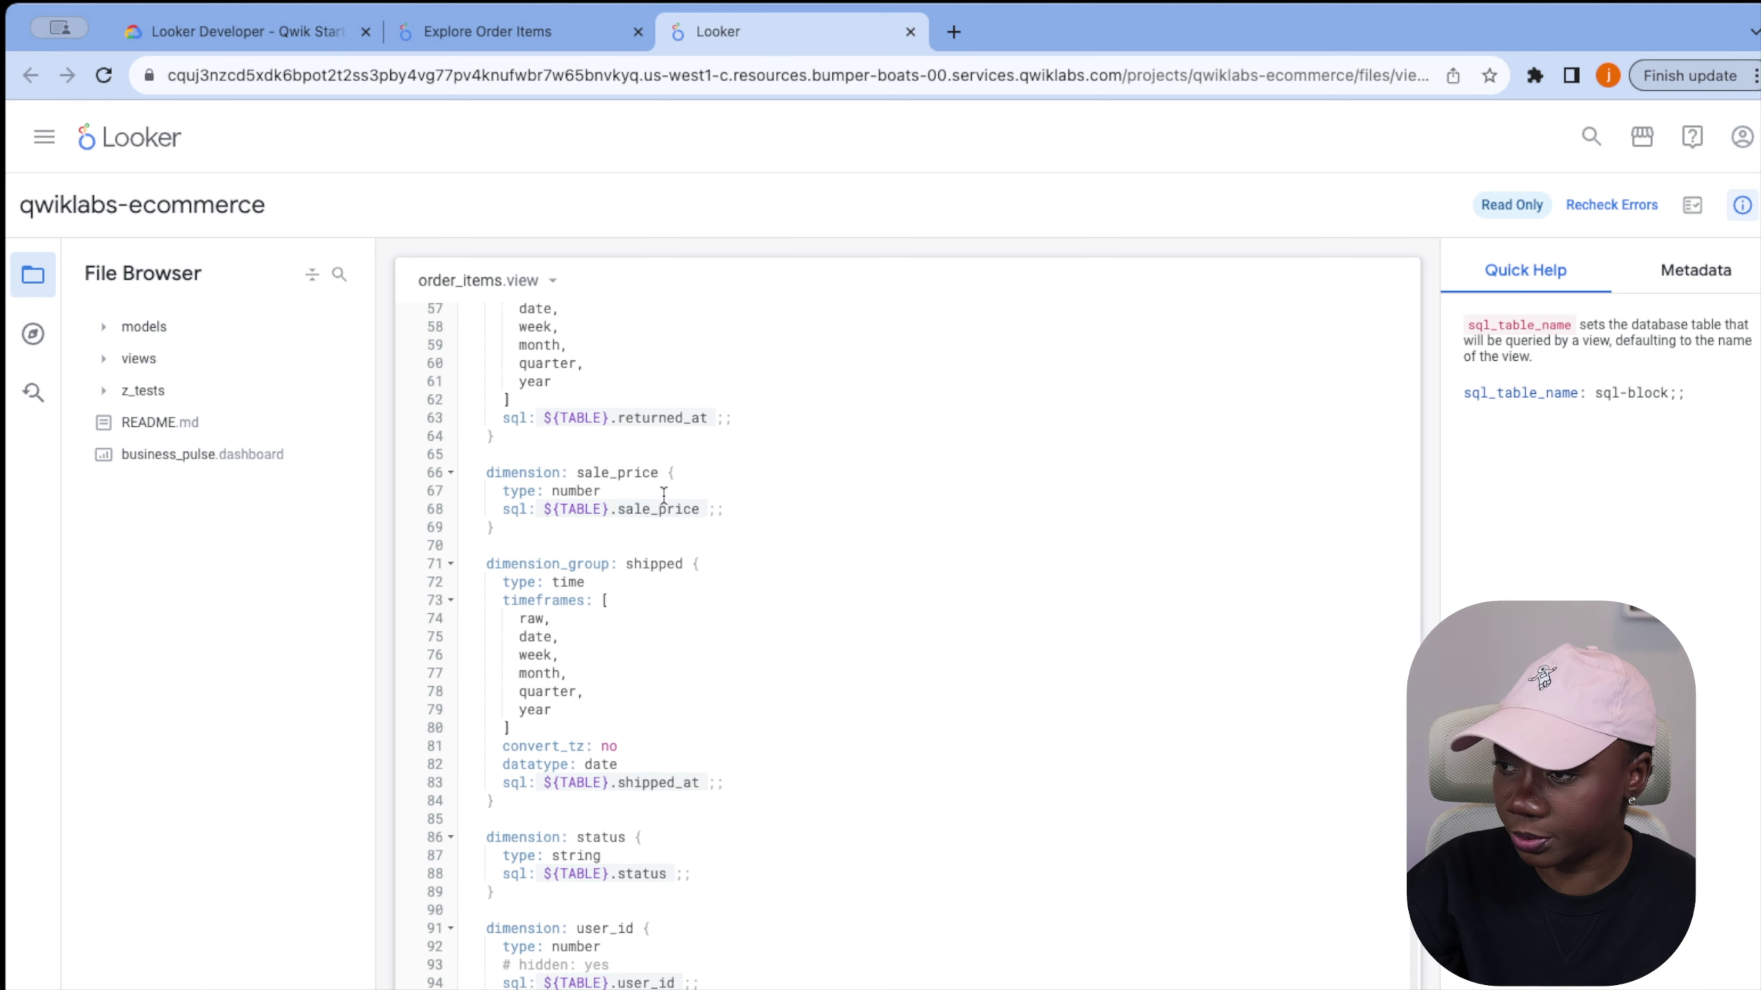
{"action": "left_click", "coordinate": [591, 473]}
{"action": "double_click", "coordinate": [592, 472]}
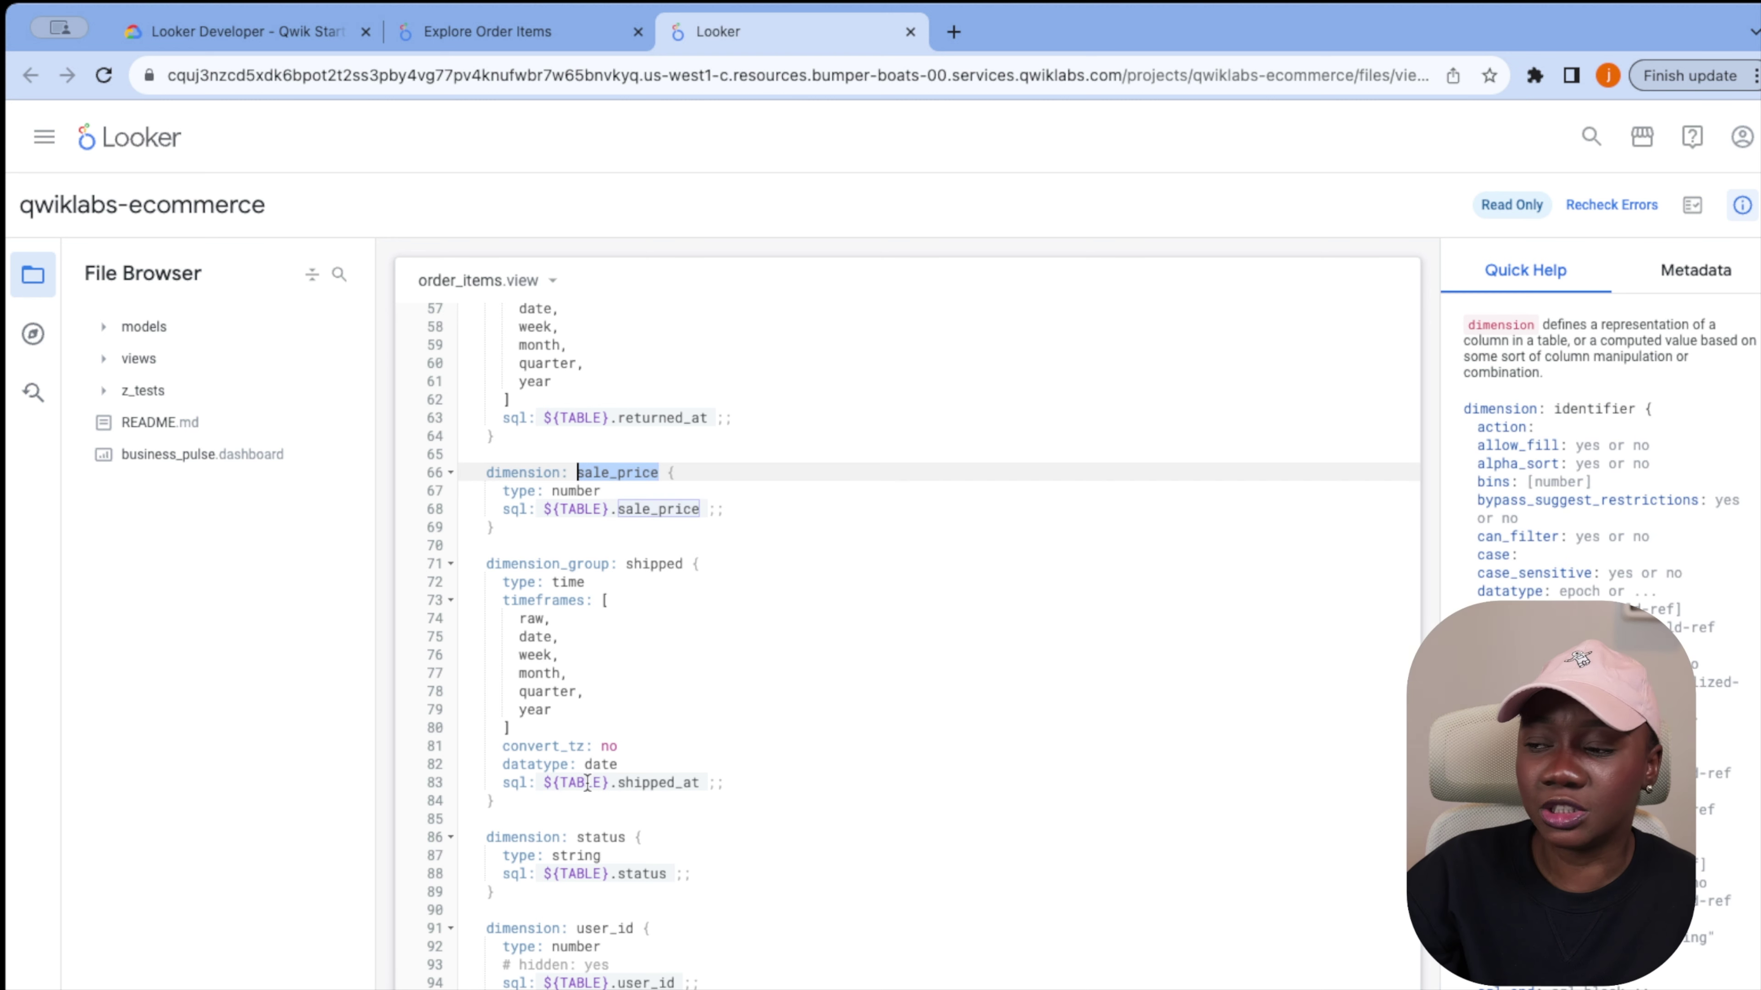
{"action": "scroll", "coordinate": [596, 806], "scroll_direction": "down", "scroll_amount": 4}
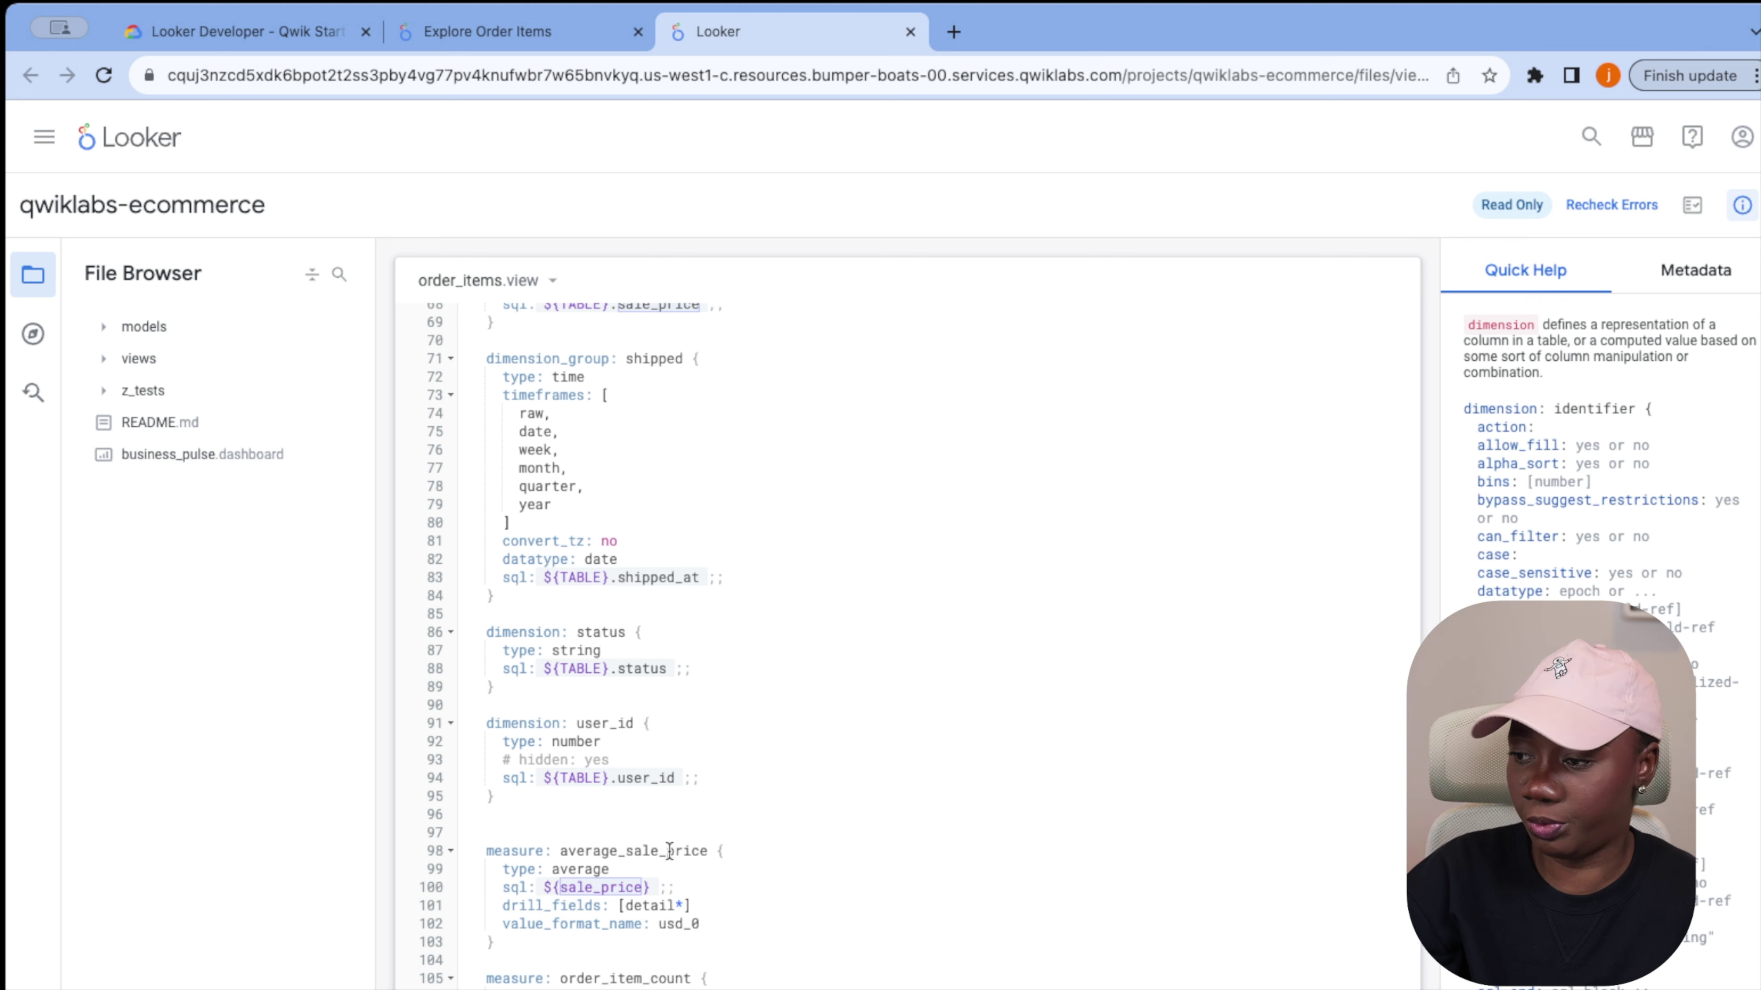
Read Quick Help on average_sale_price's drill_fields, type and sql settings
{"action": "double_click", "coordinate": [662, 850]}
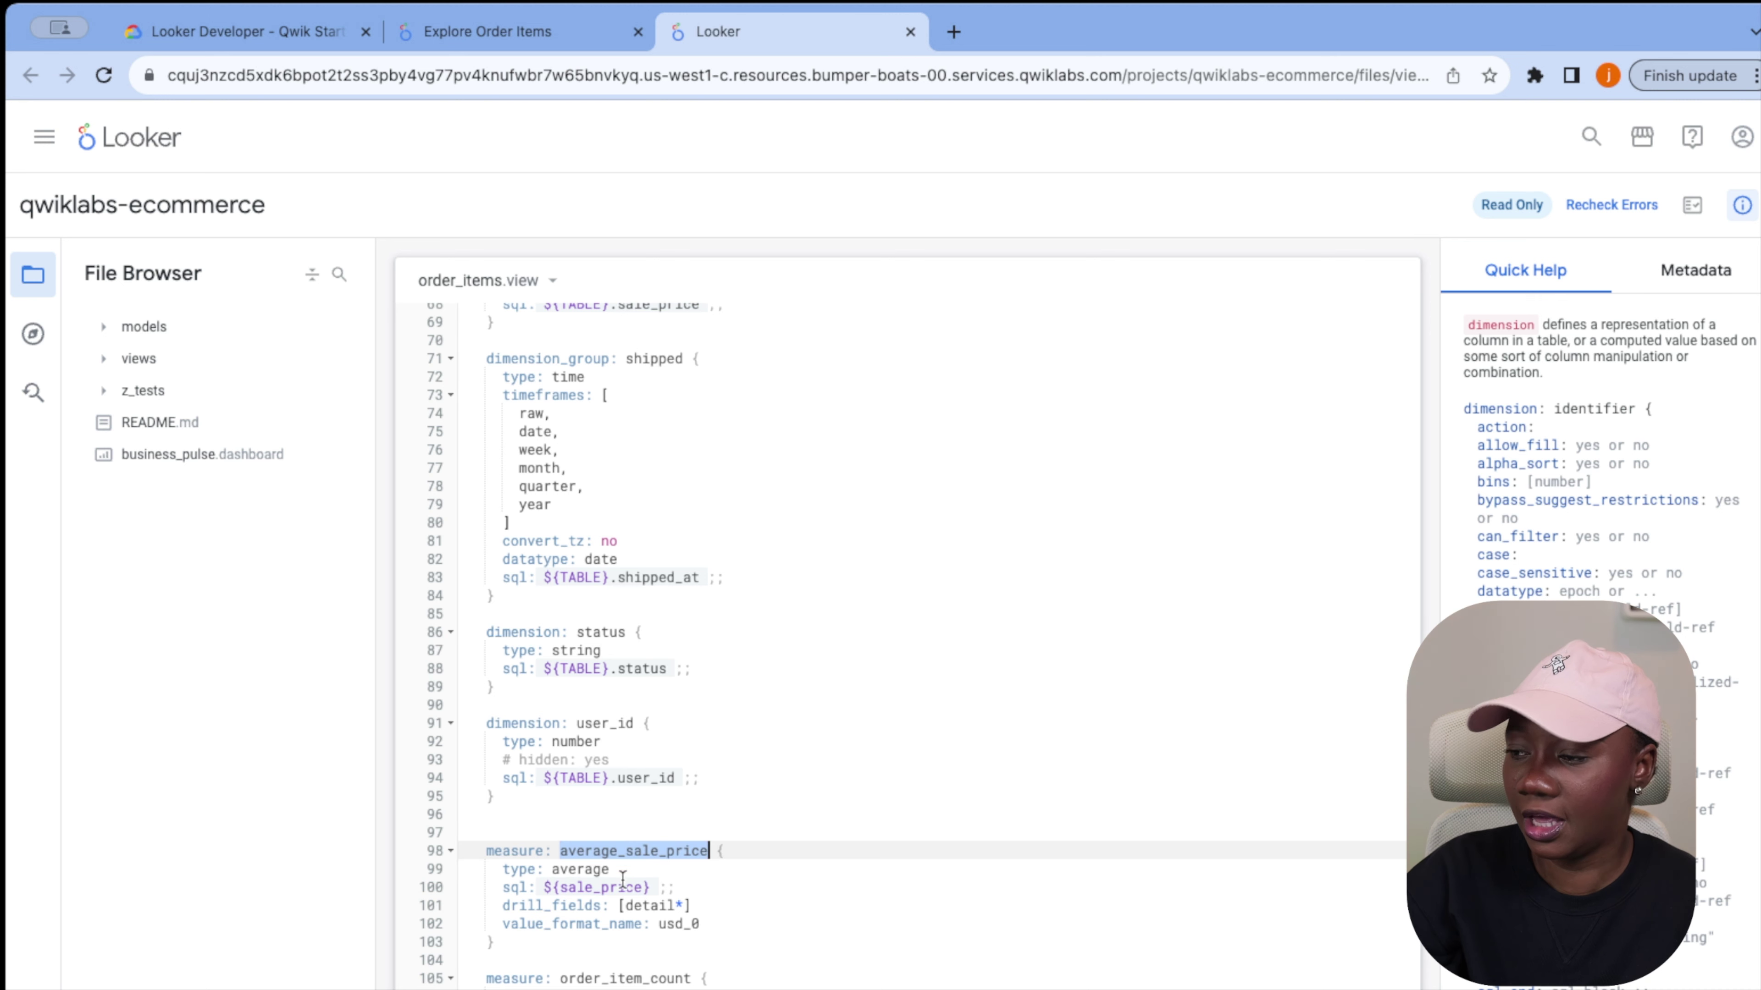
{"action": "left_click", "coordinate": [535, 904]}
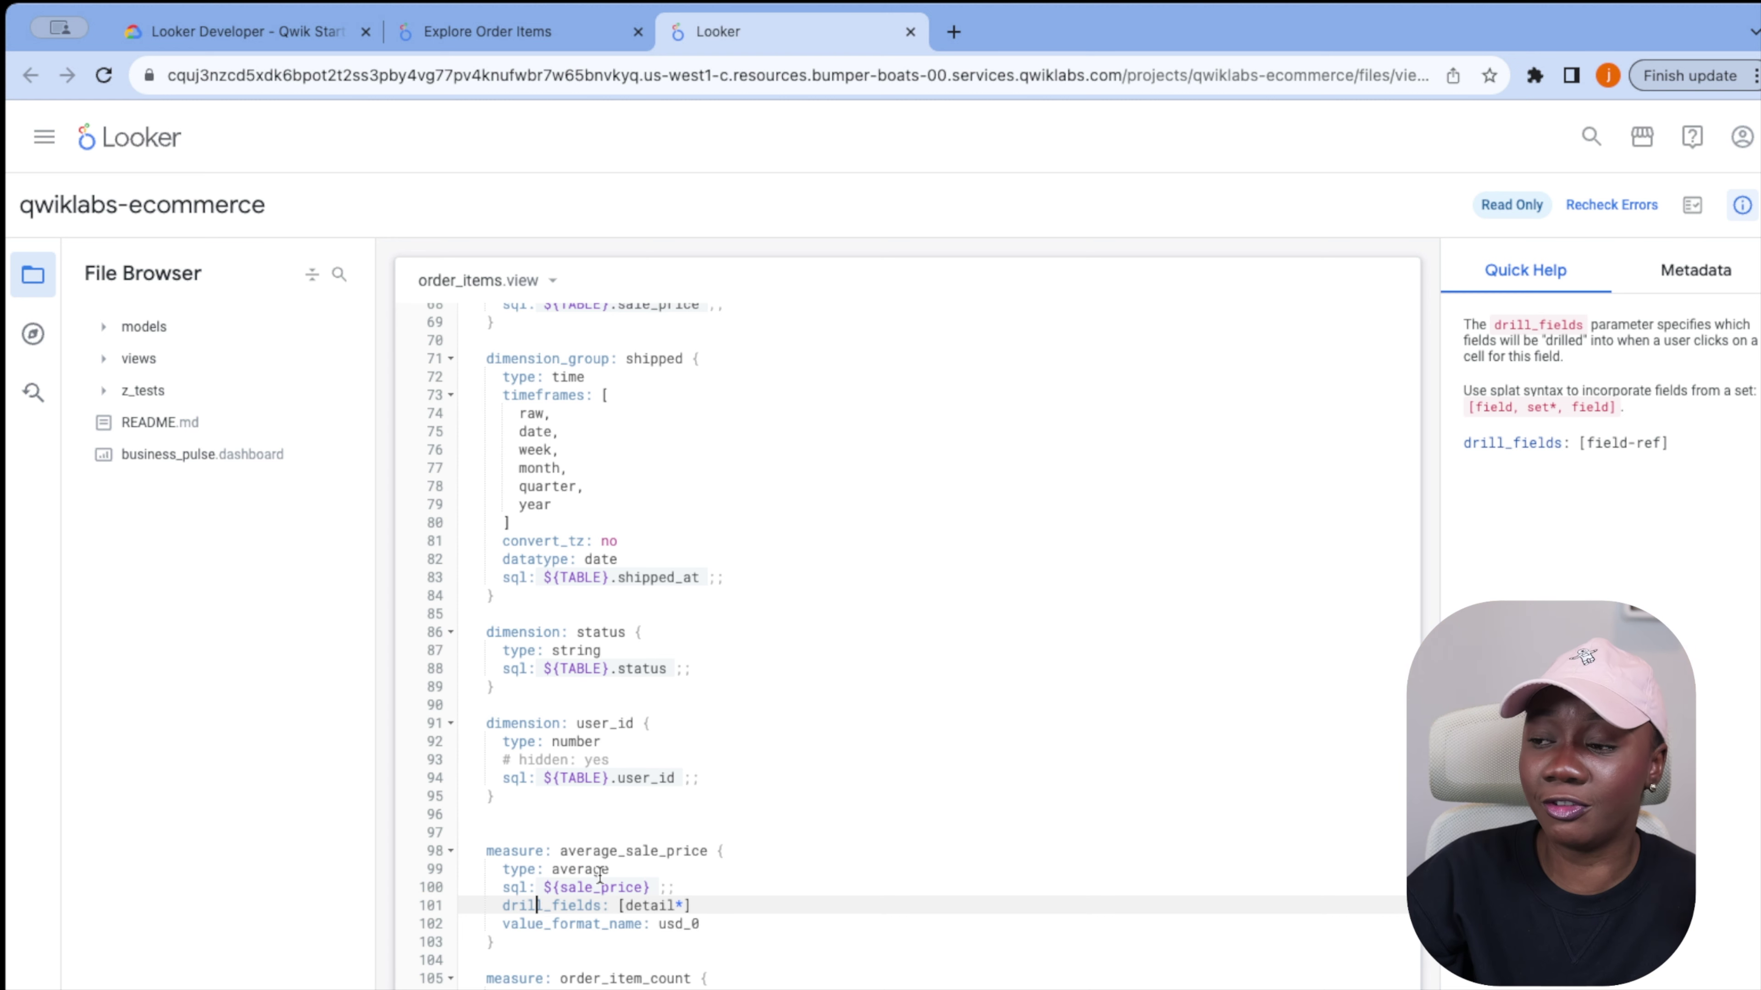
{"action": "scroll", "coordinate": [562, 870], "scroll_direction": "down", "scroll_amount": 5}
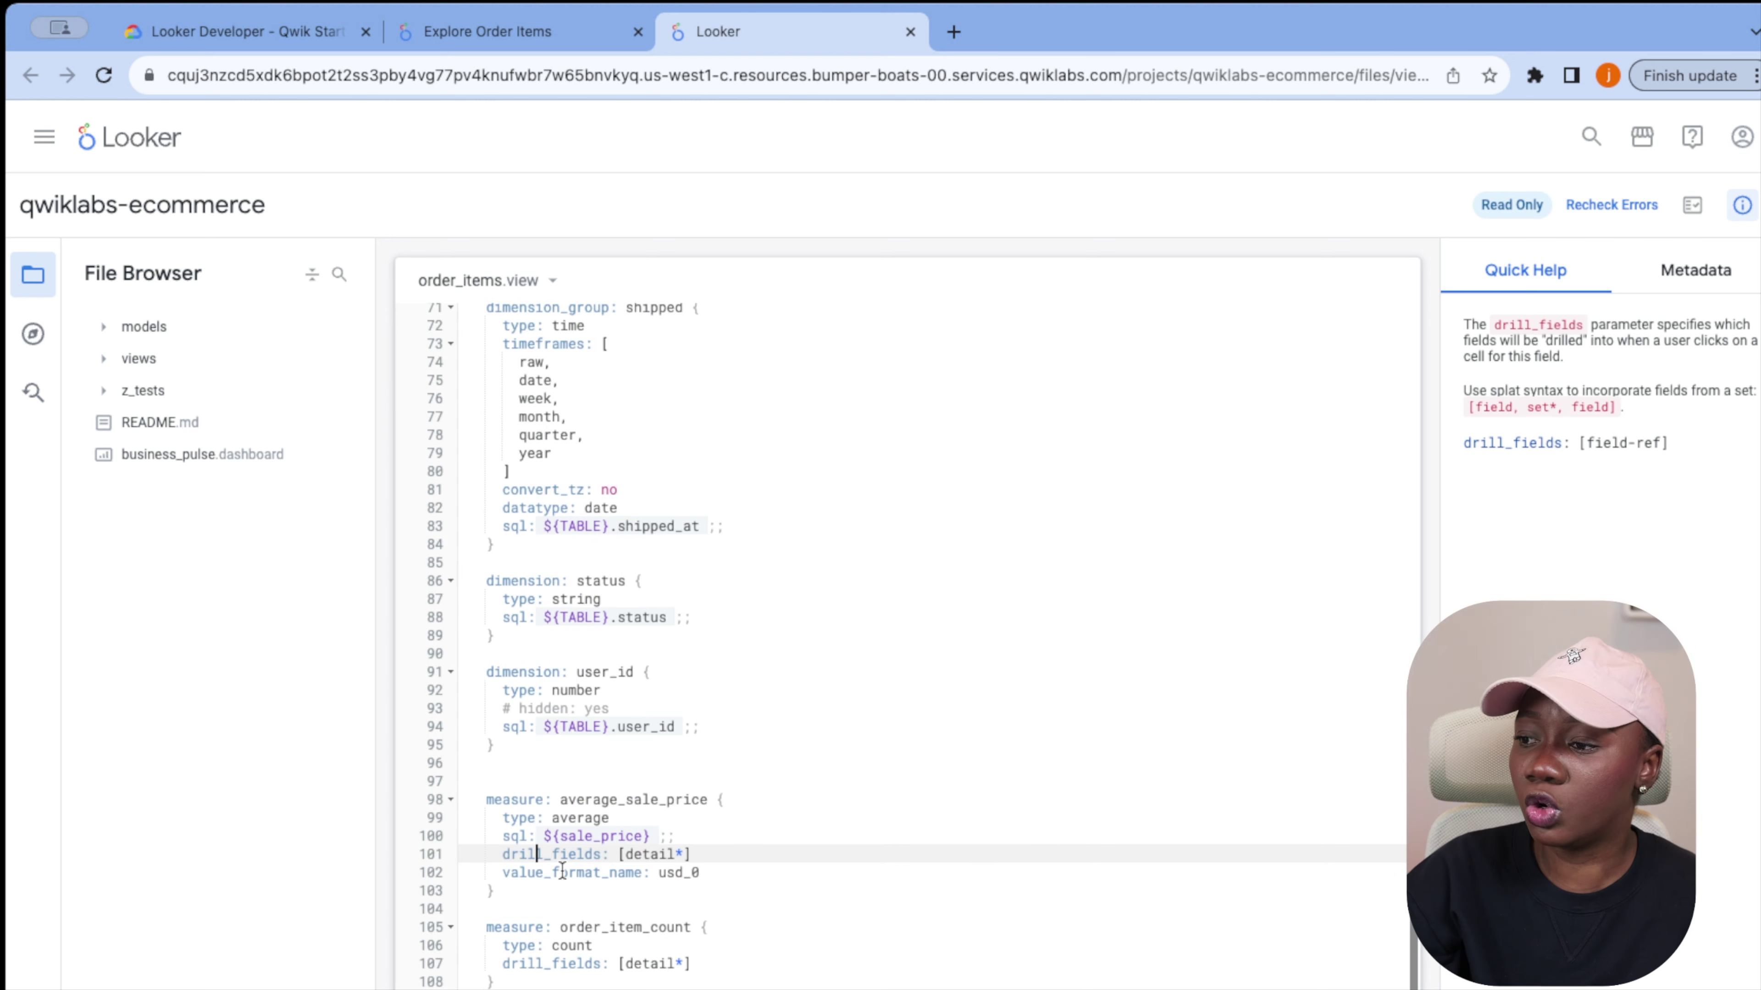
{"action": "scroll", "coordinate": [562, 870], "scroll_direction": "down", "scroll_amount": 3}
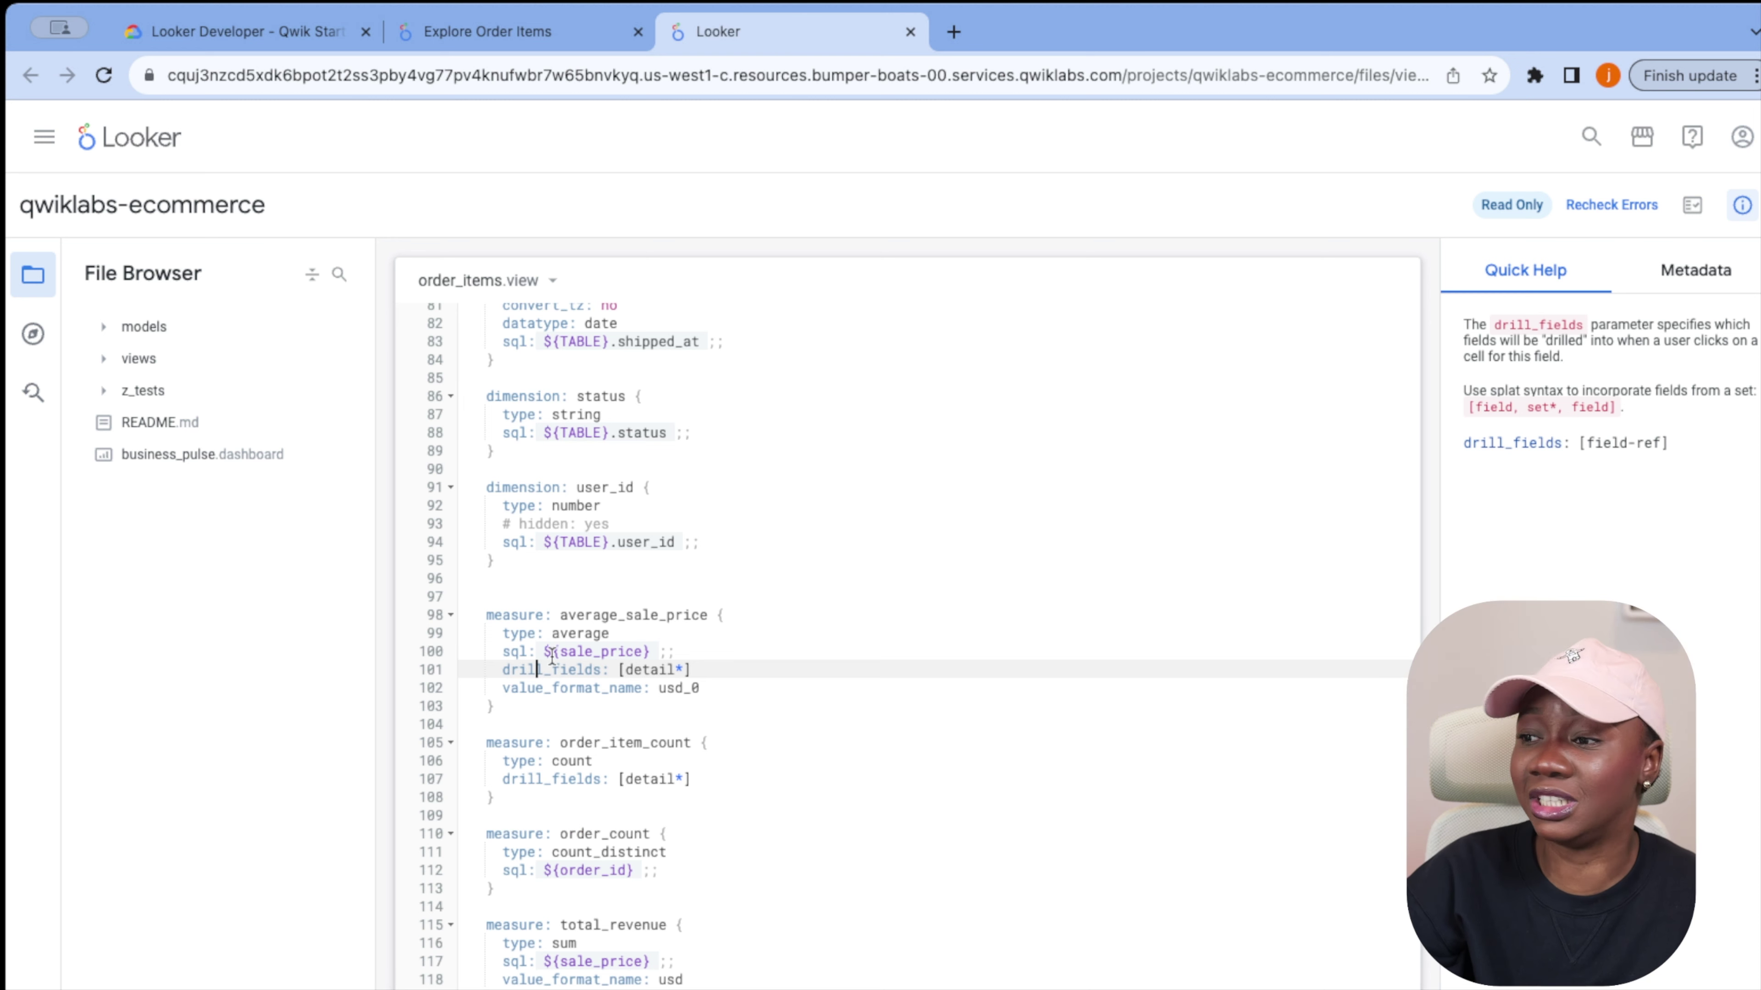
{"action": "left_click", "coordinate": [543, 635]}
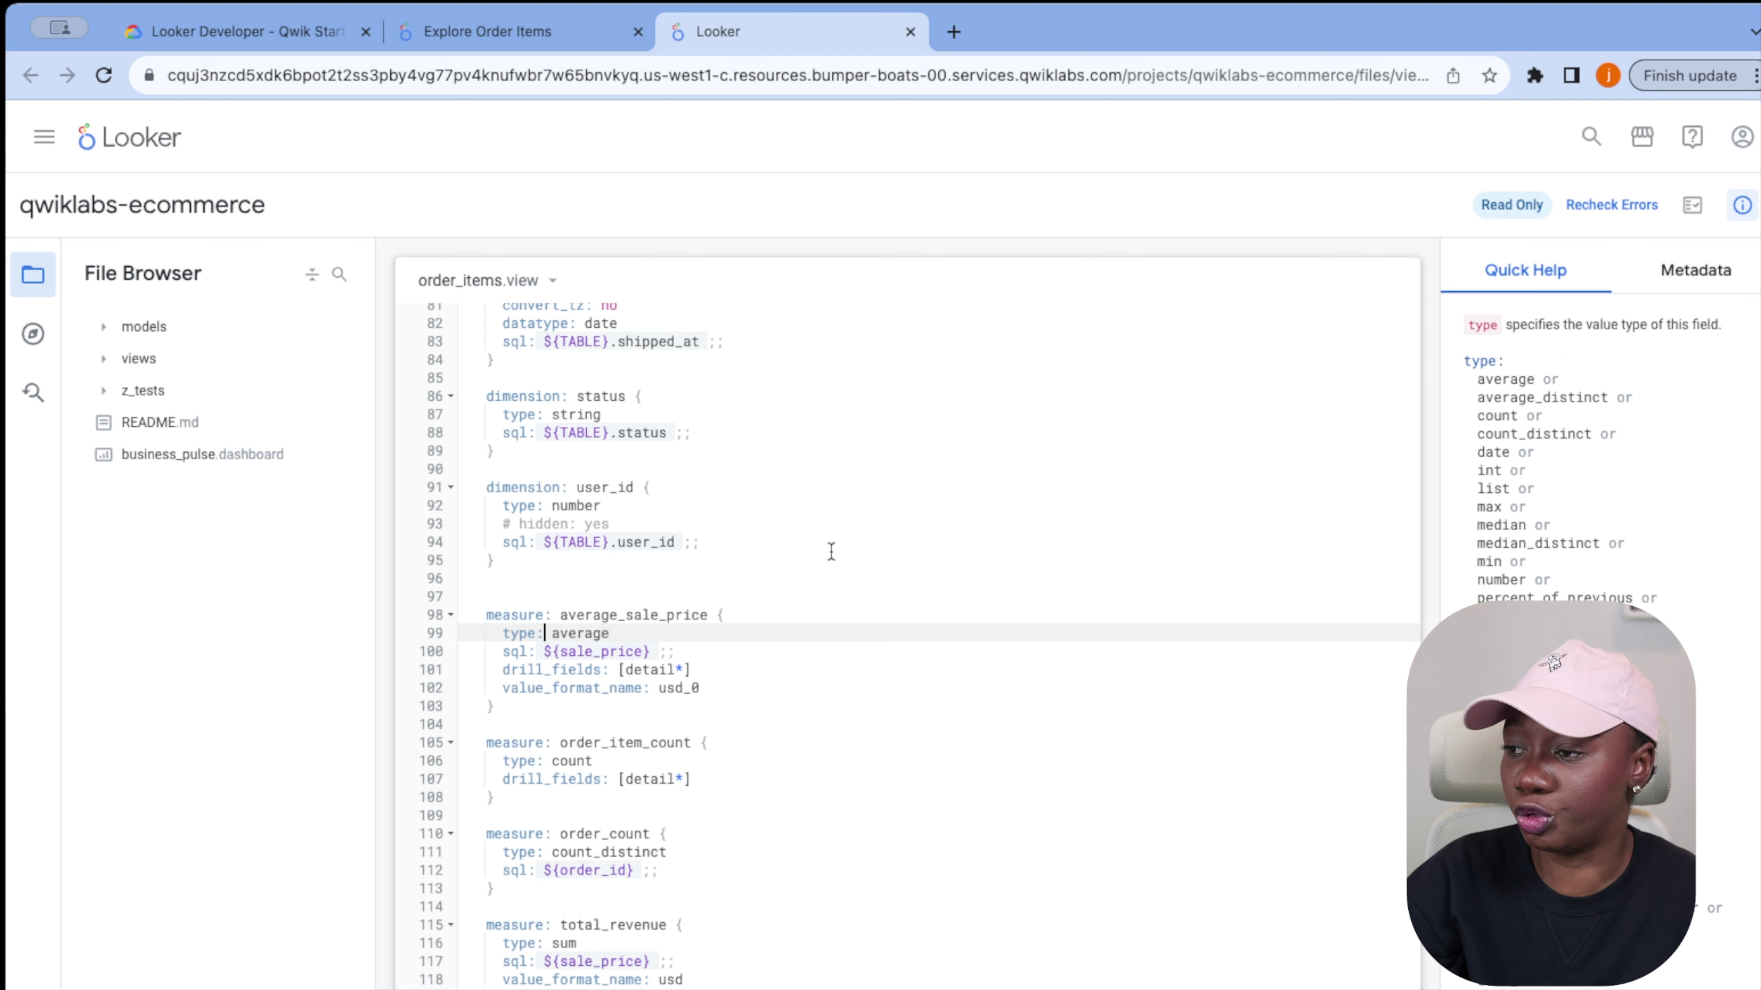
{"action": "left_click", "coordinate": [521, 652]}
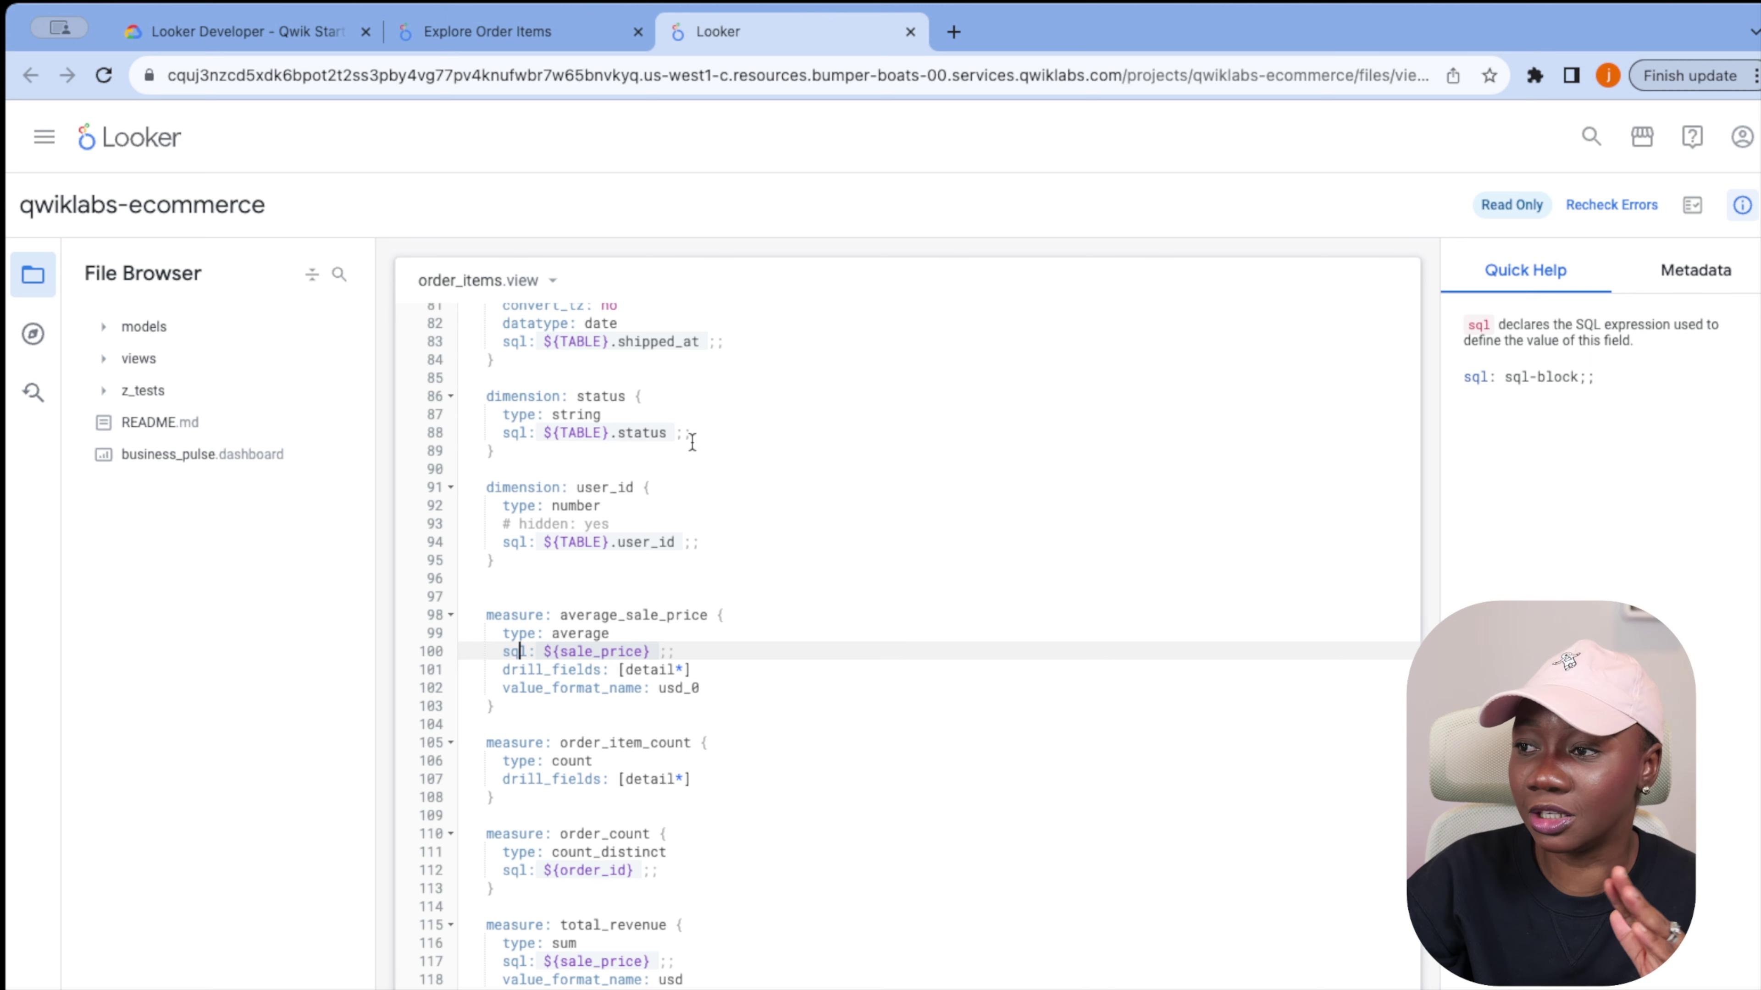
{"action": "left_click", "coordinate": [578, 668]}
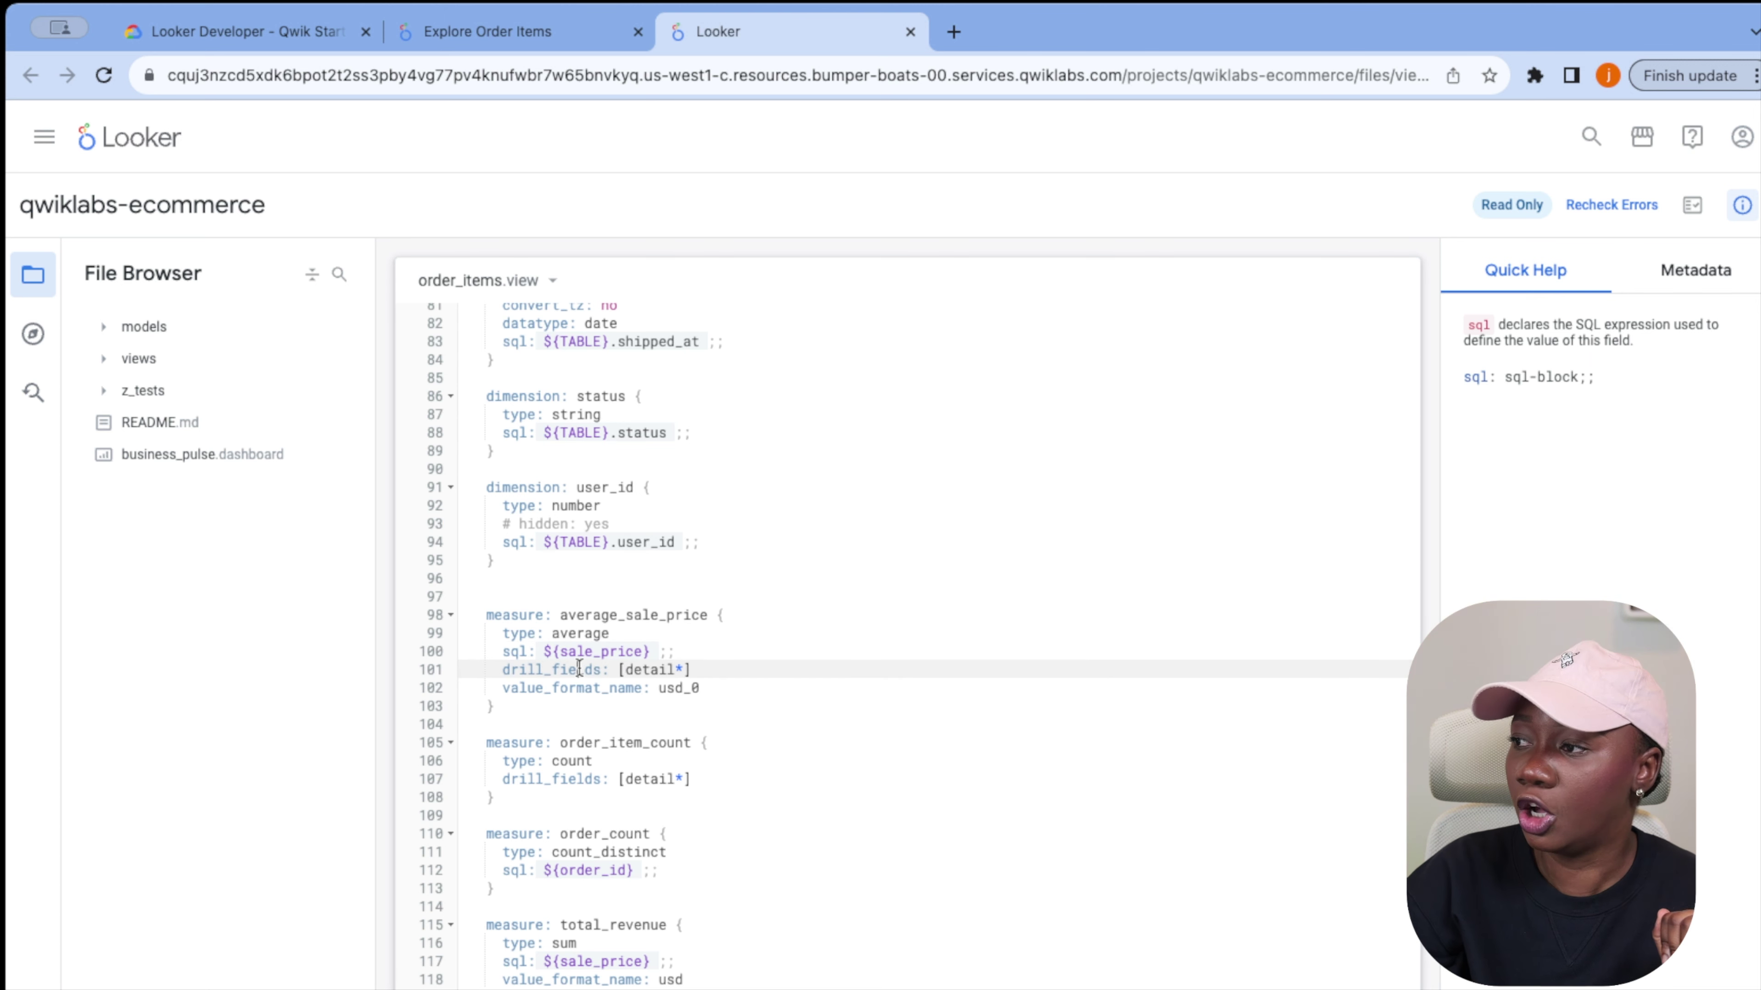